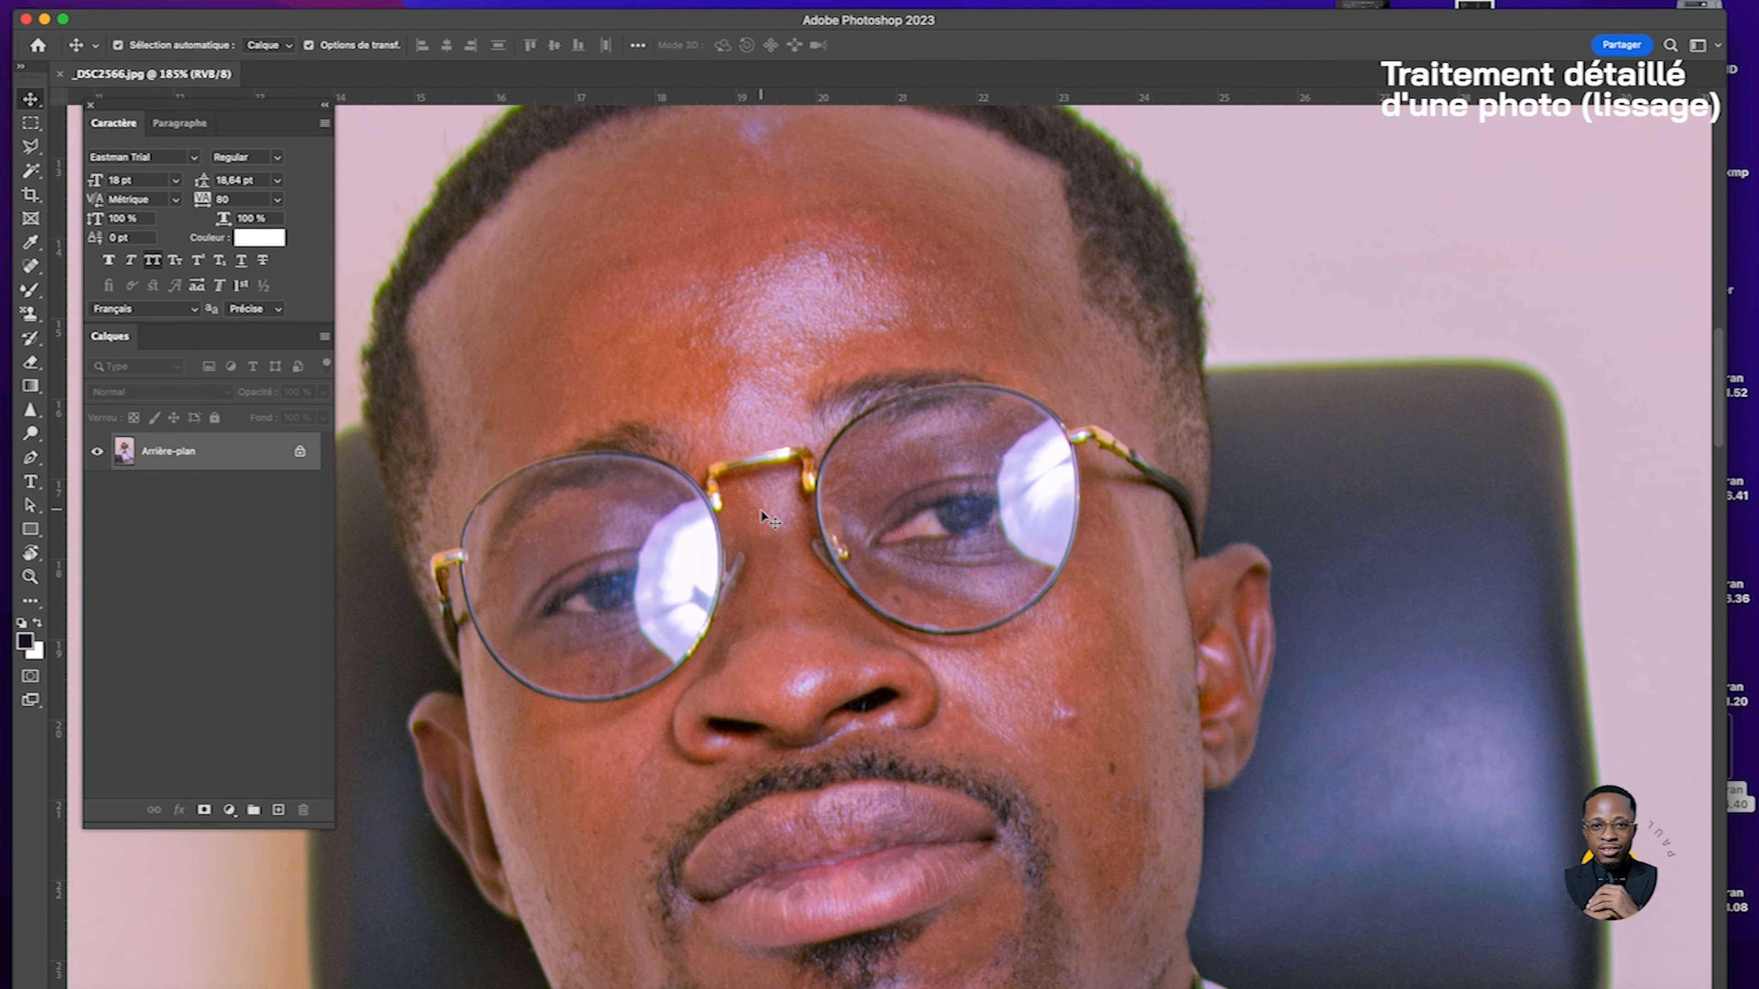
Step: Remove the dark spots and blemishes on the cheek beside the mouth, ear and glasses with the content-aware Spot Healing Brush
scroll(759, 508, down, 4)
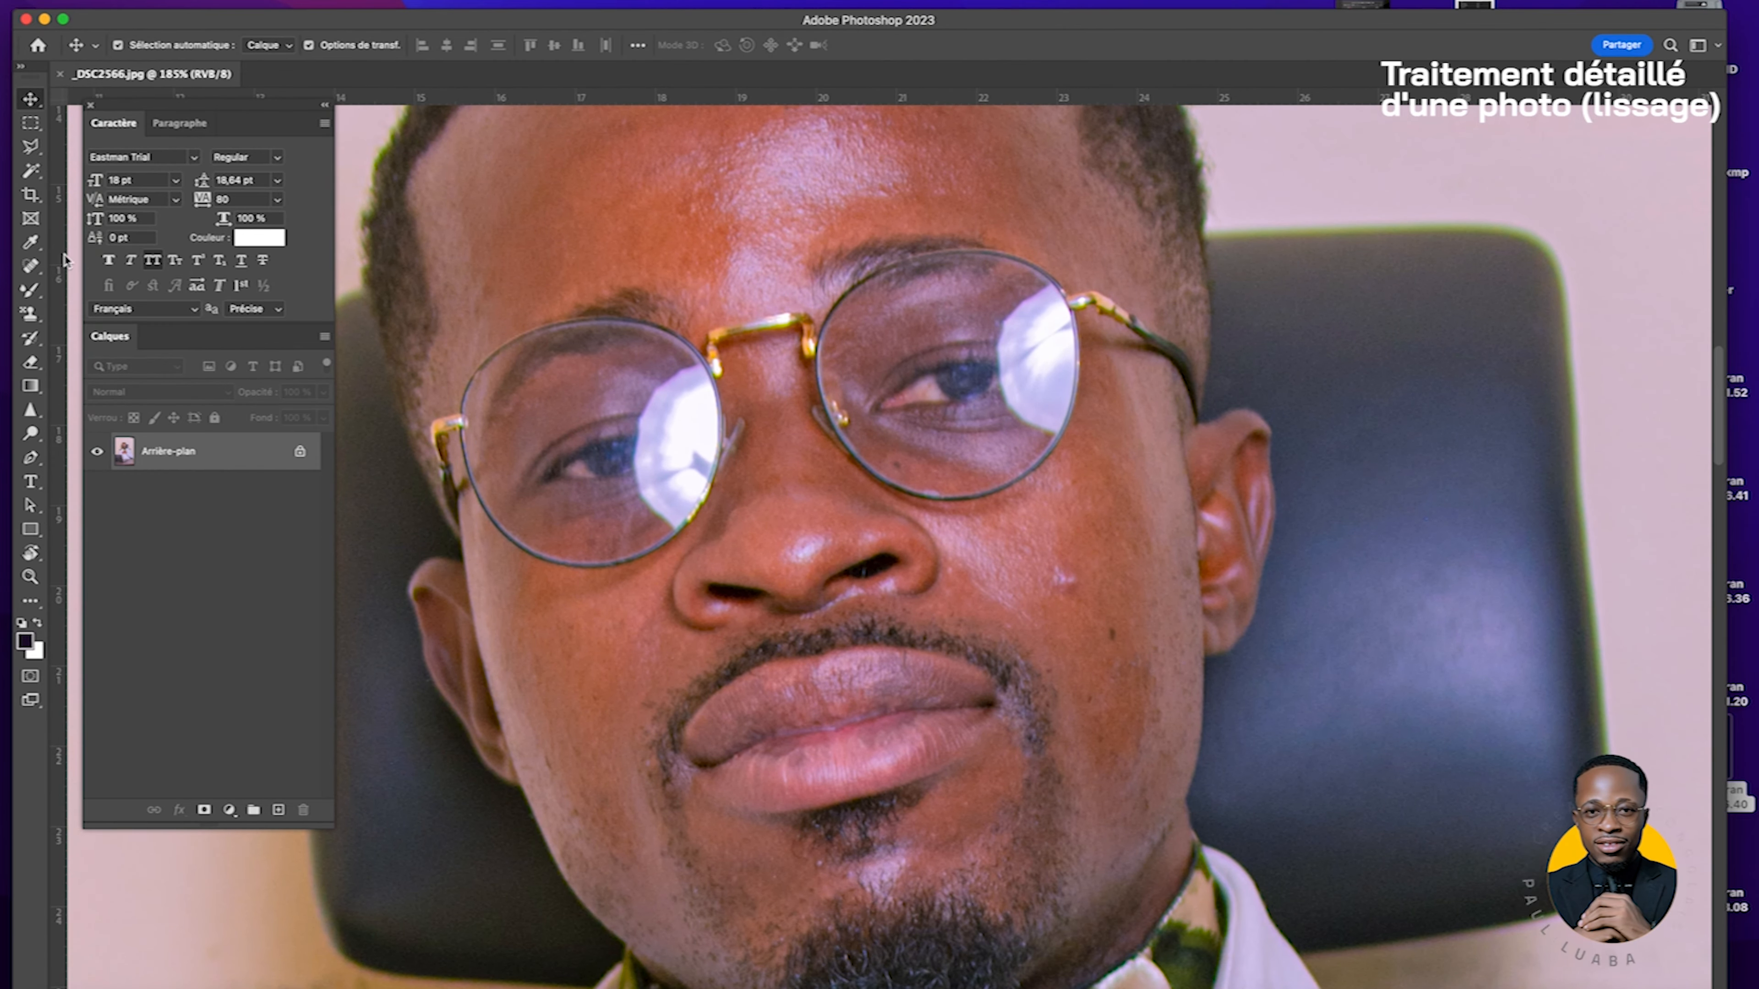
scroll(499, 358, up, 3)
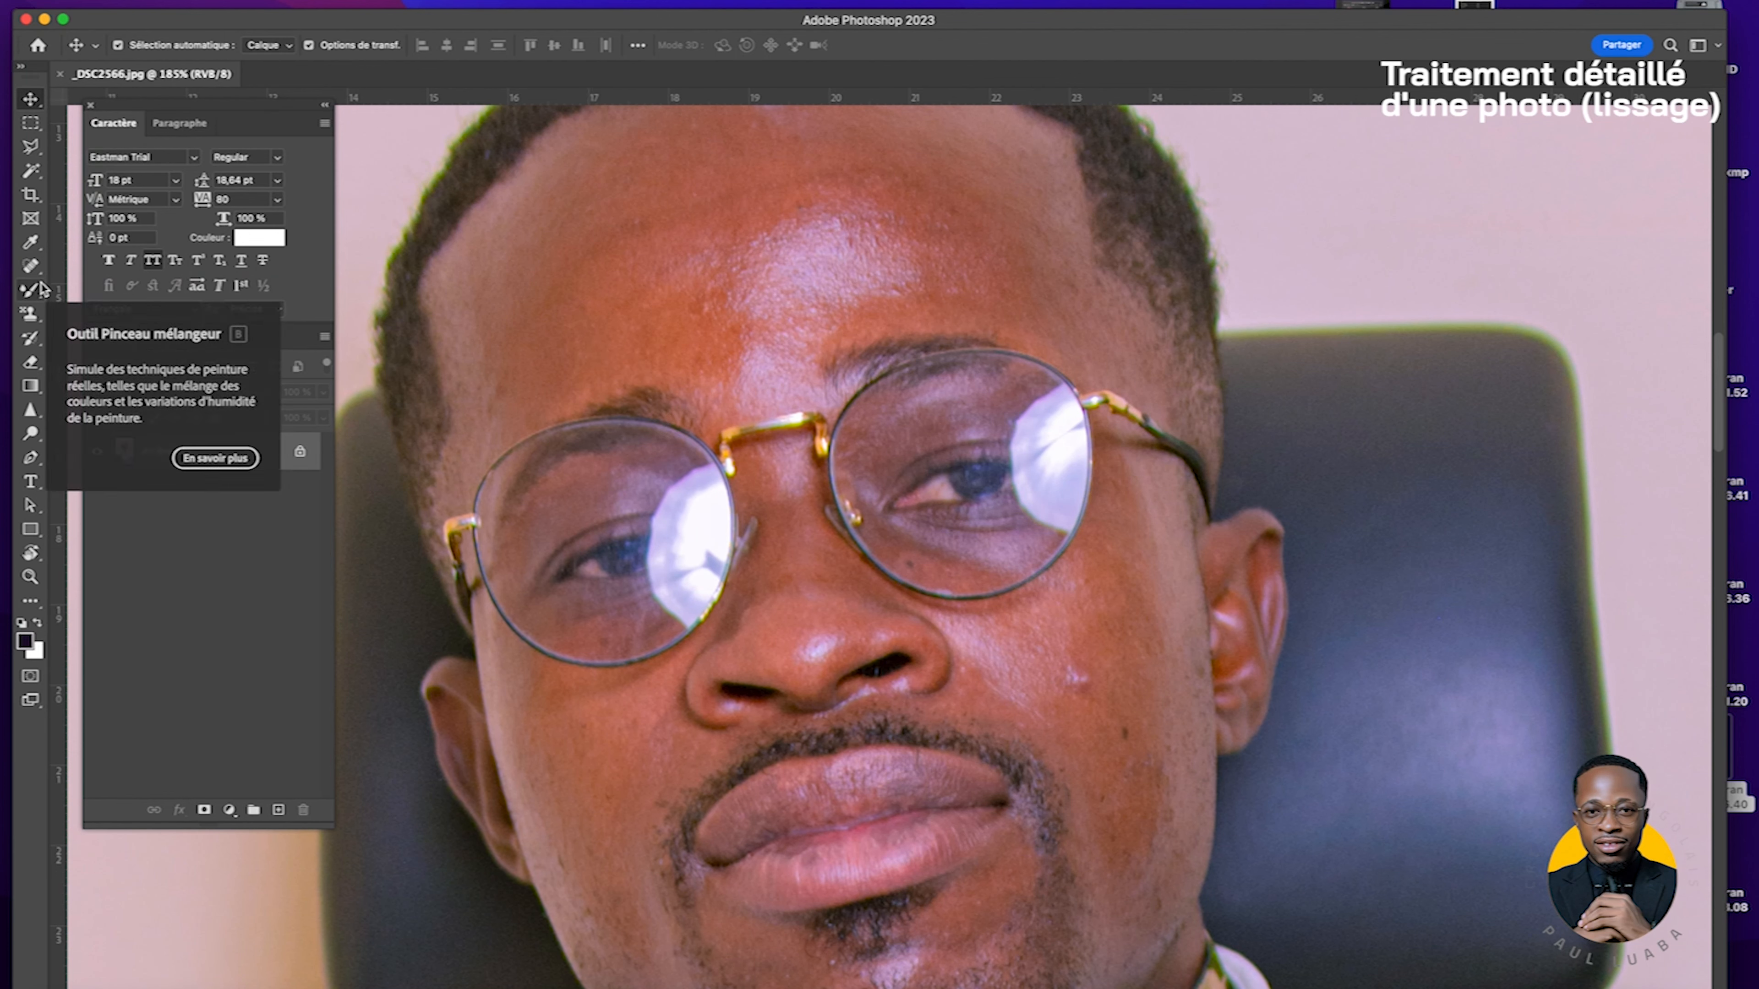
click(30, 266)
scroll(986, 869, up, 3)
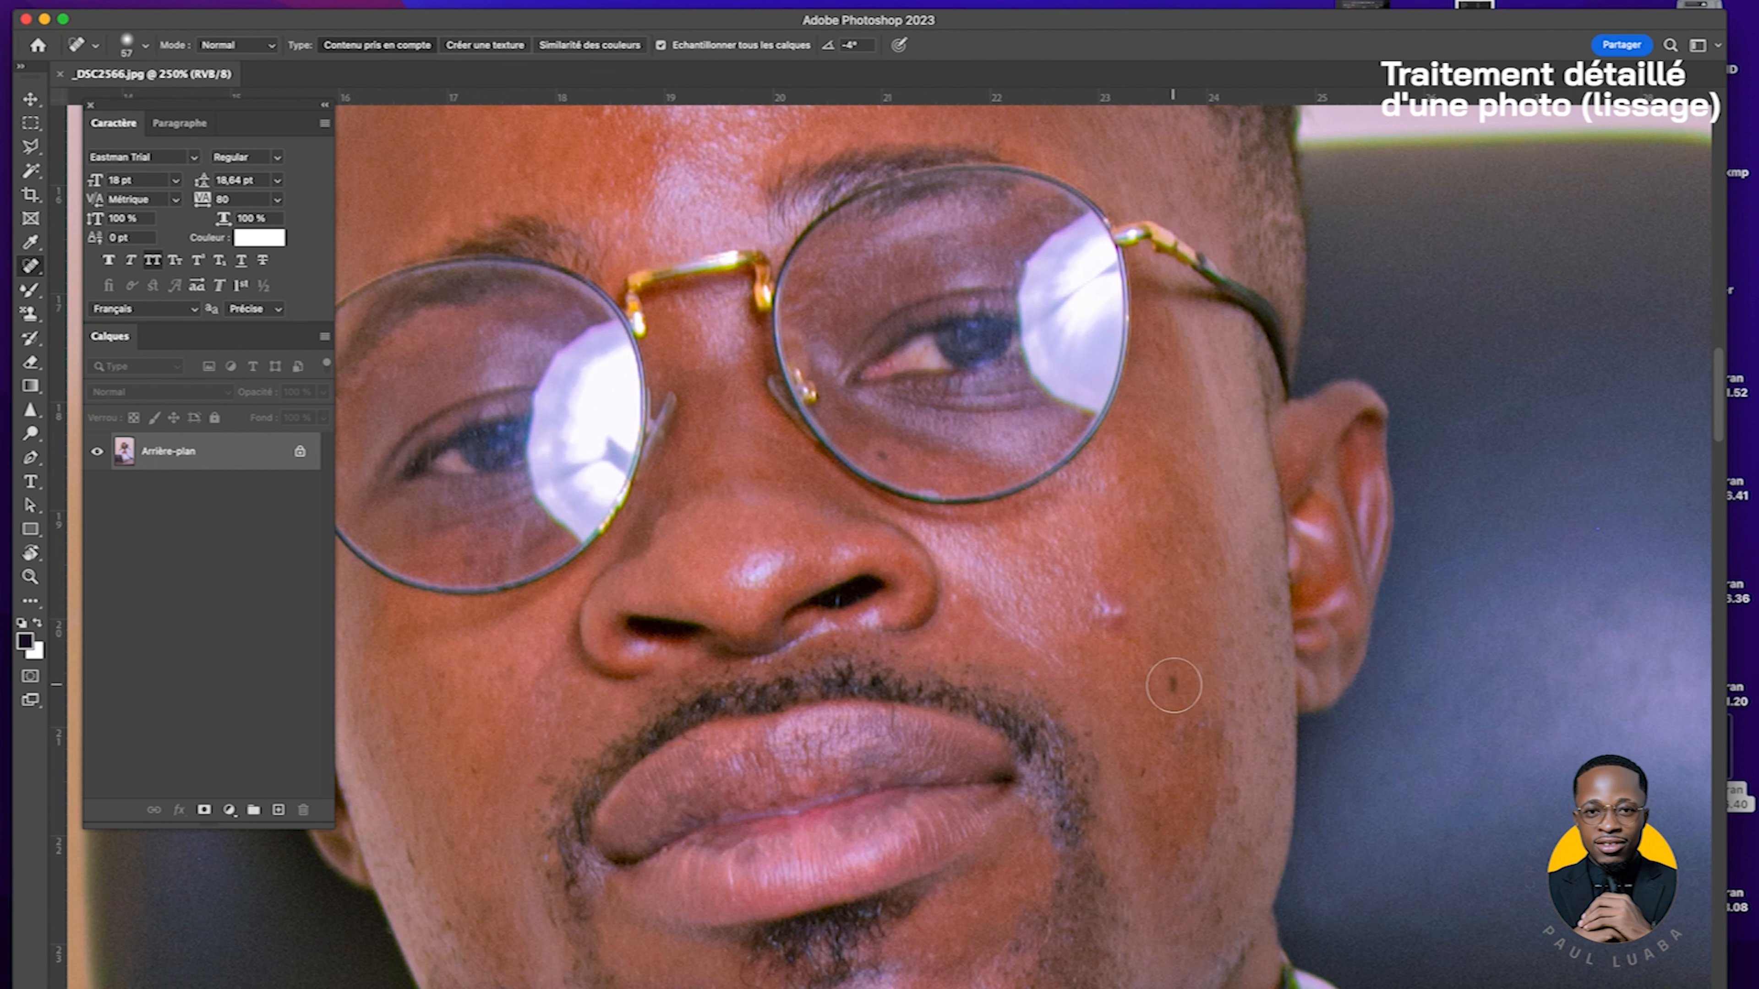
click(1174, 685)
click(1142, 768)
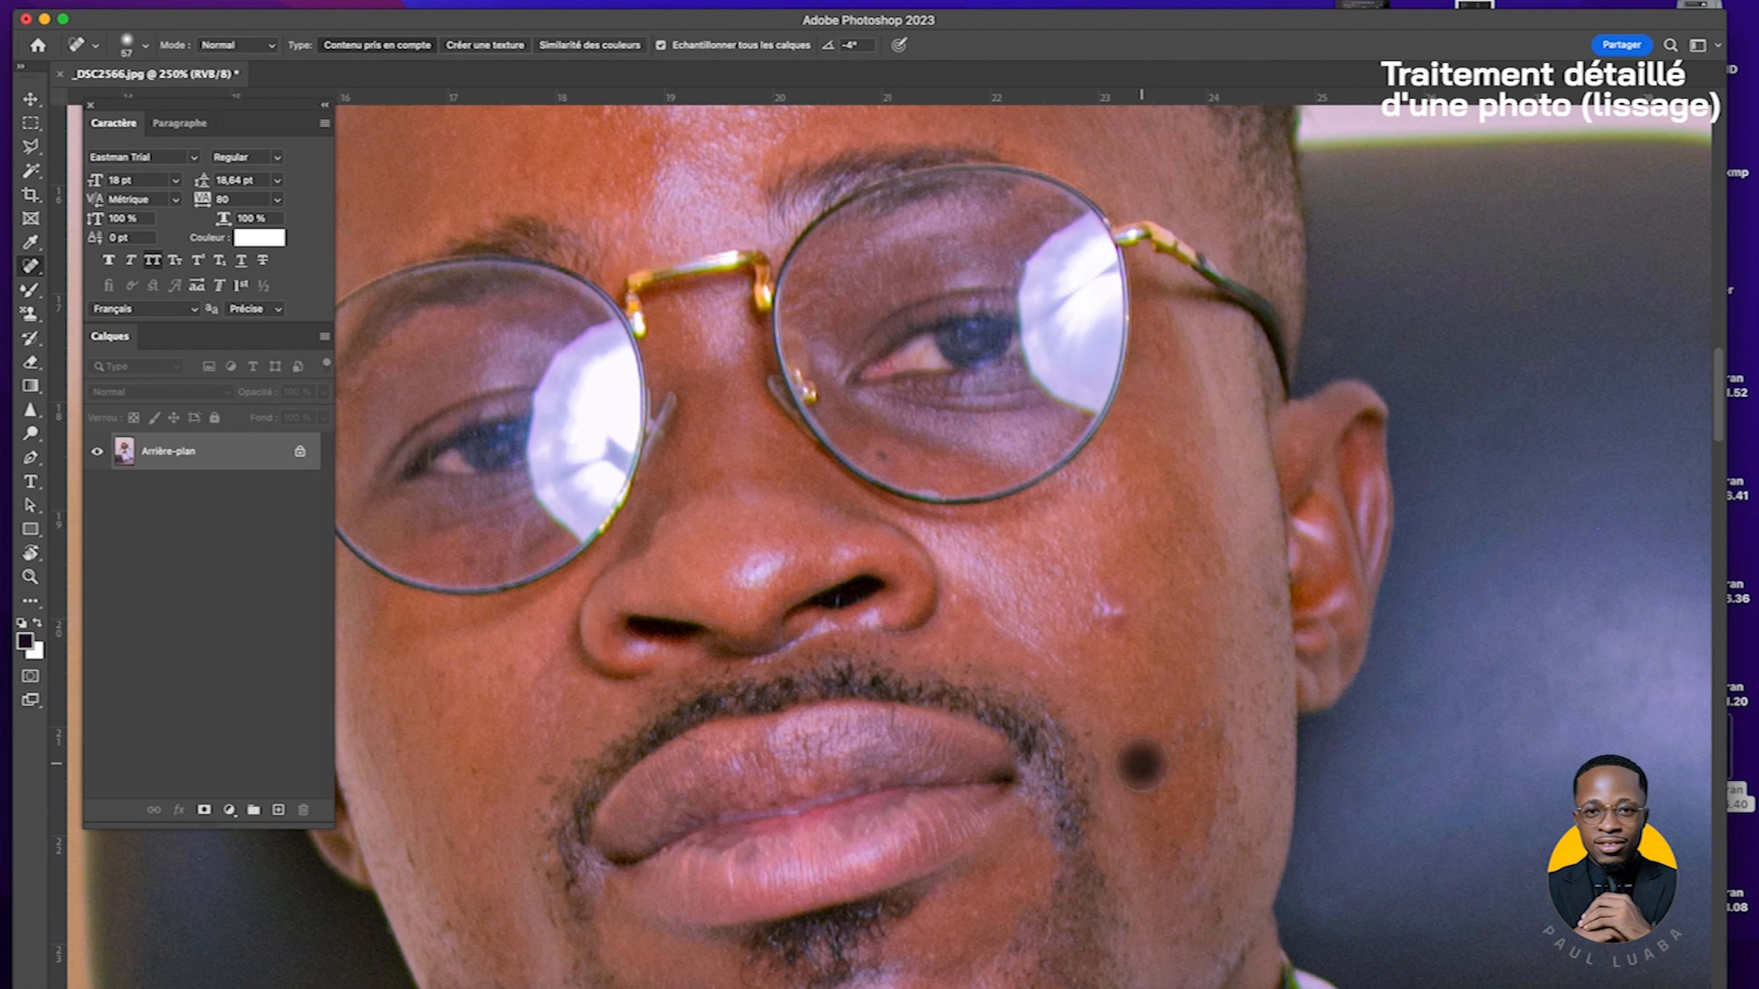
click(1144, 823)
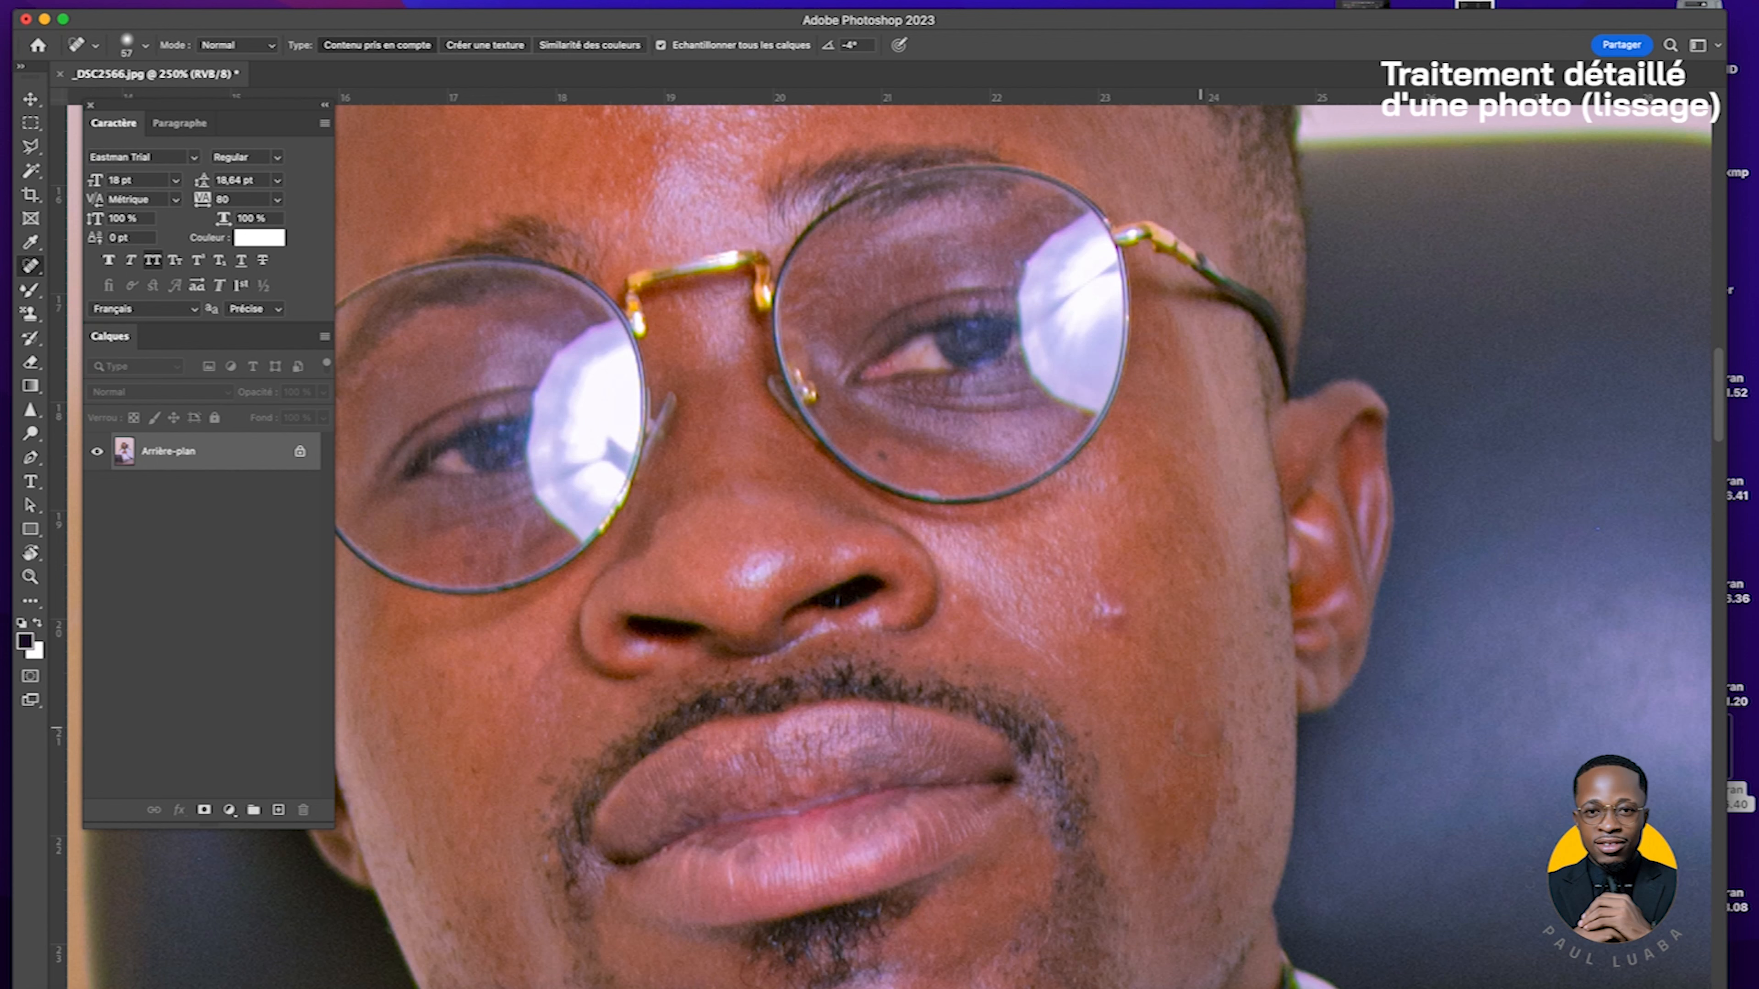
click(1178, 731)
click(1250, 603)
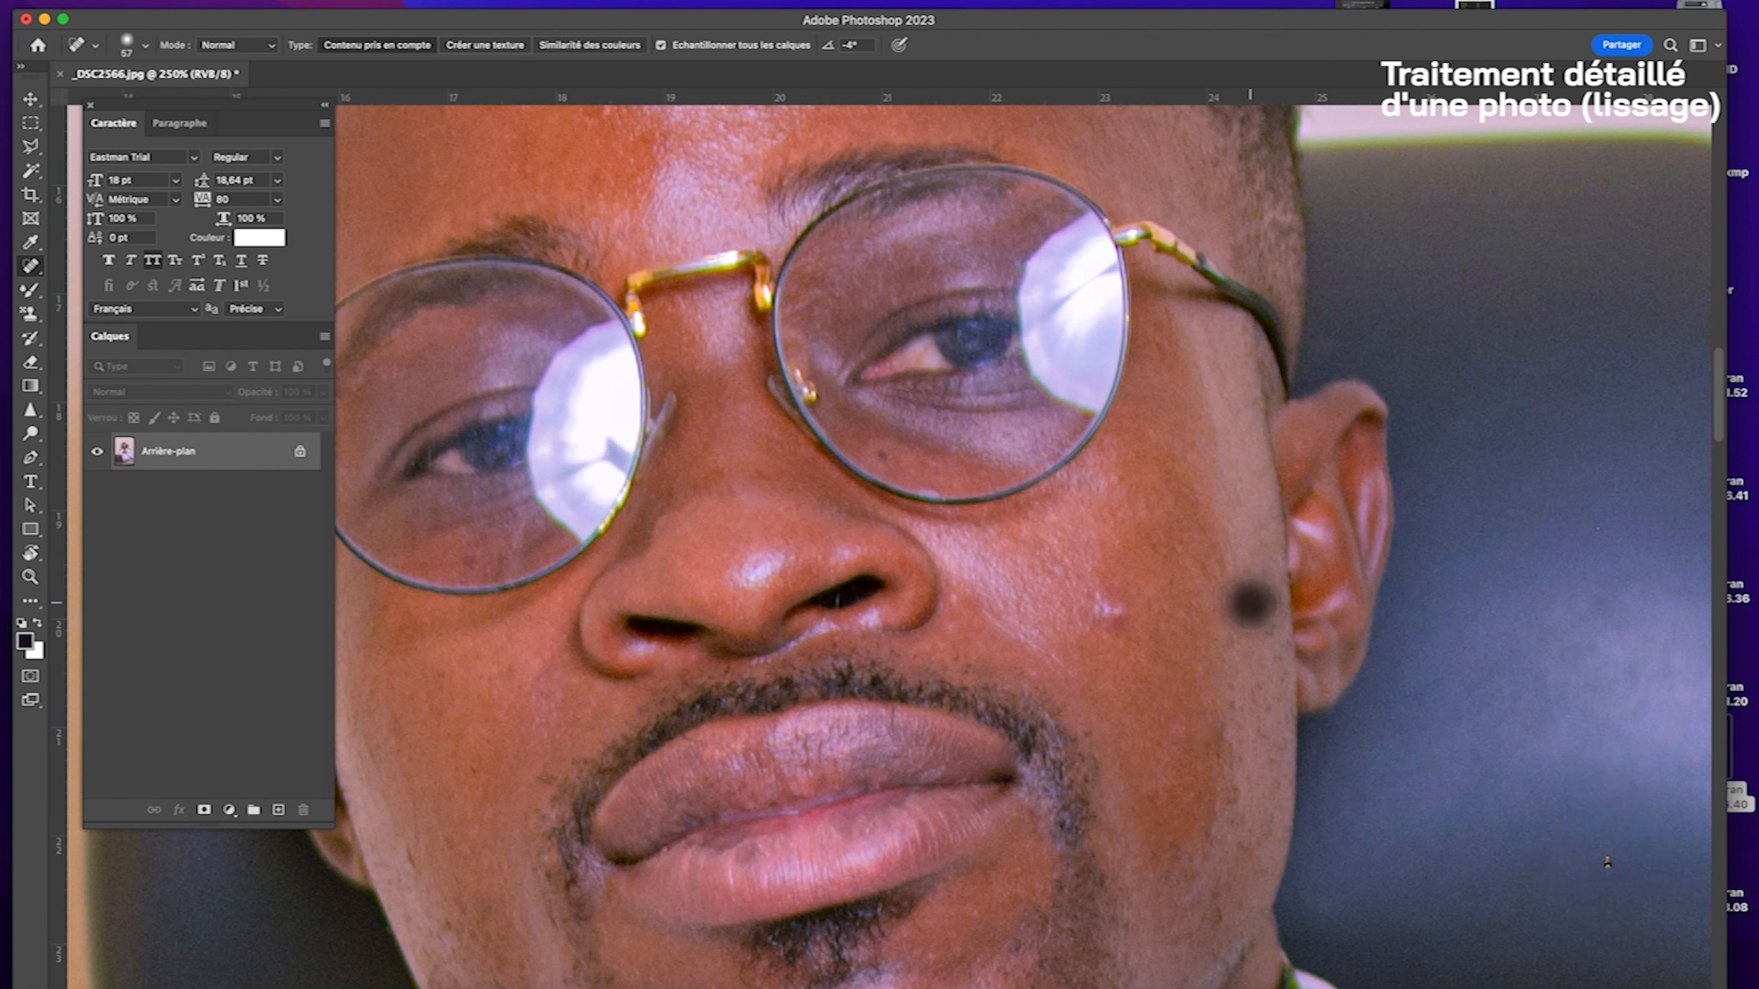
click(1217, 538)
click(1172, 452)
click(1116, 474)
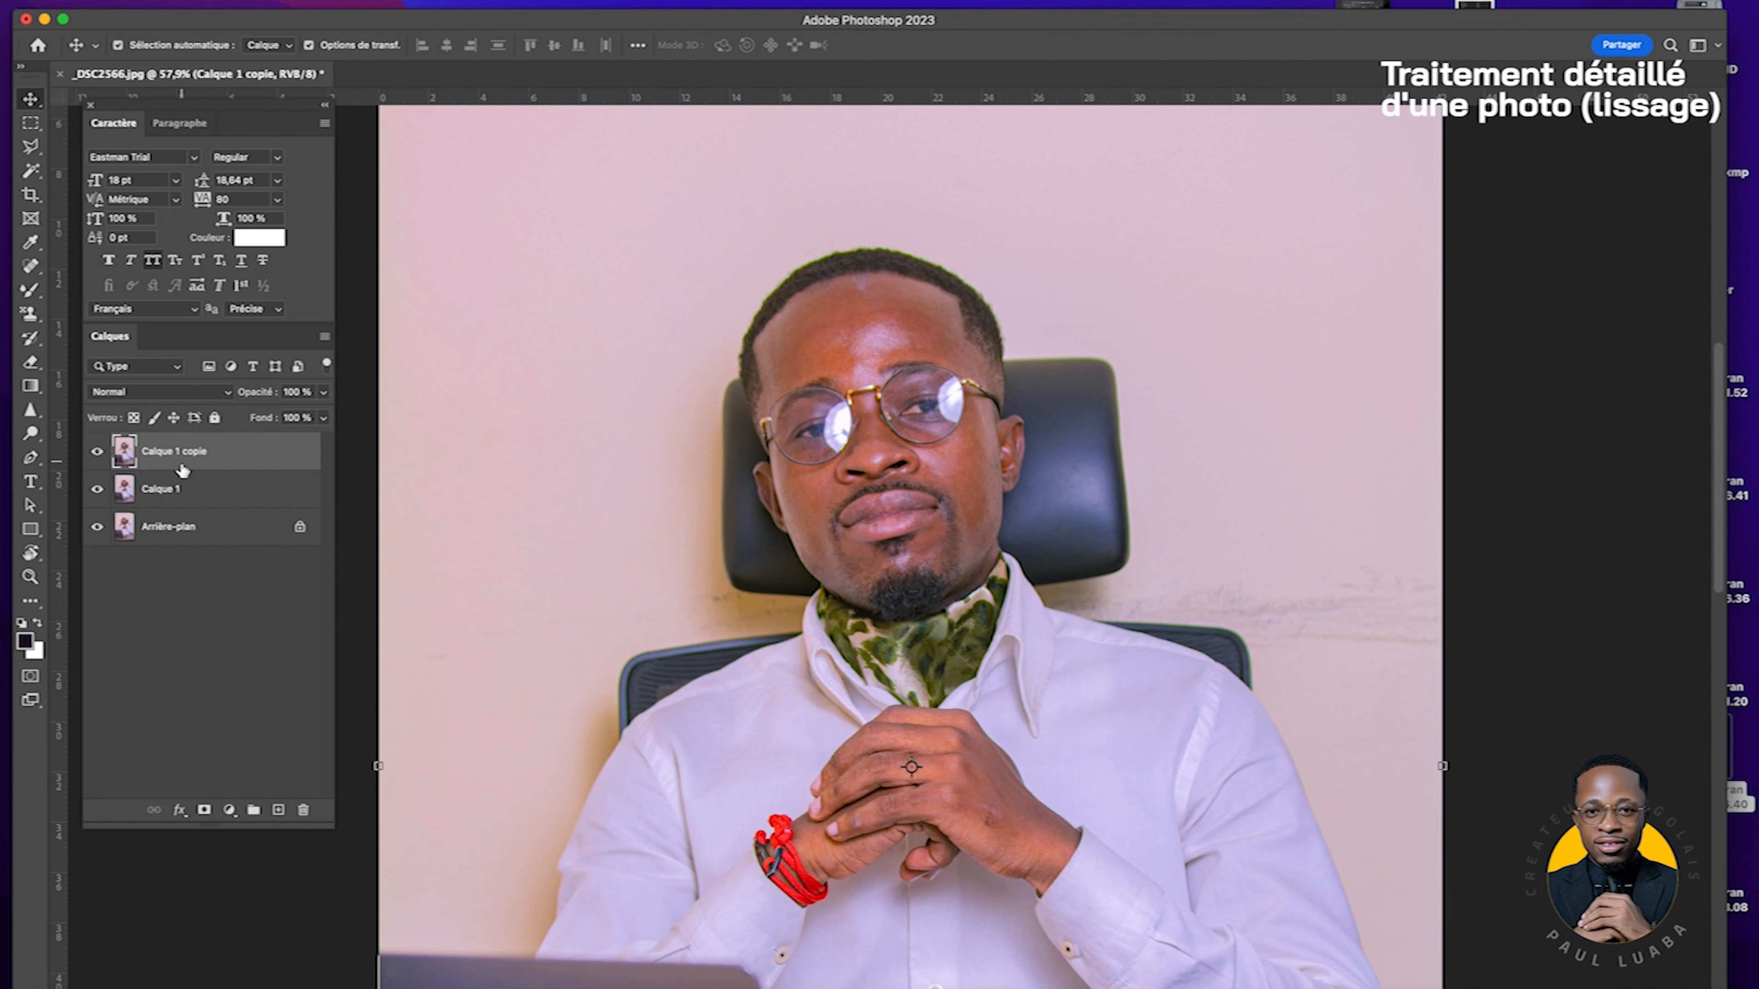
Step: Rename the layer Calque 1 as B and the layer Calque 1 copie as H
click(173, 489)
double_click(174, 490)
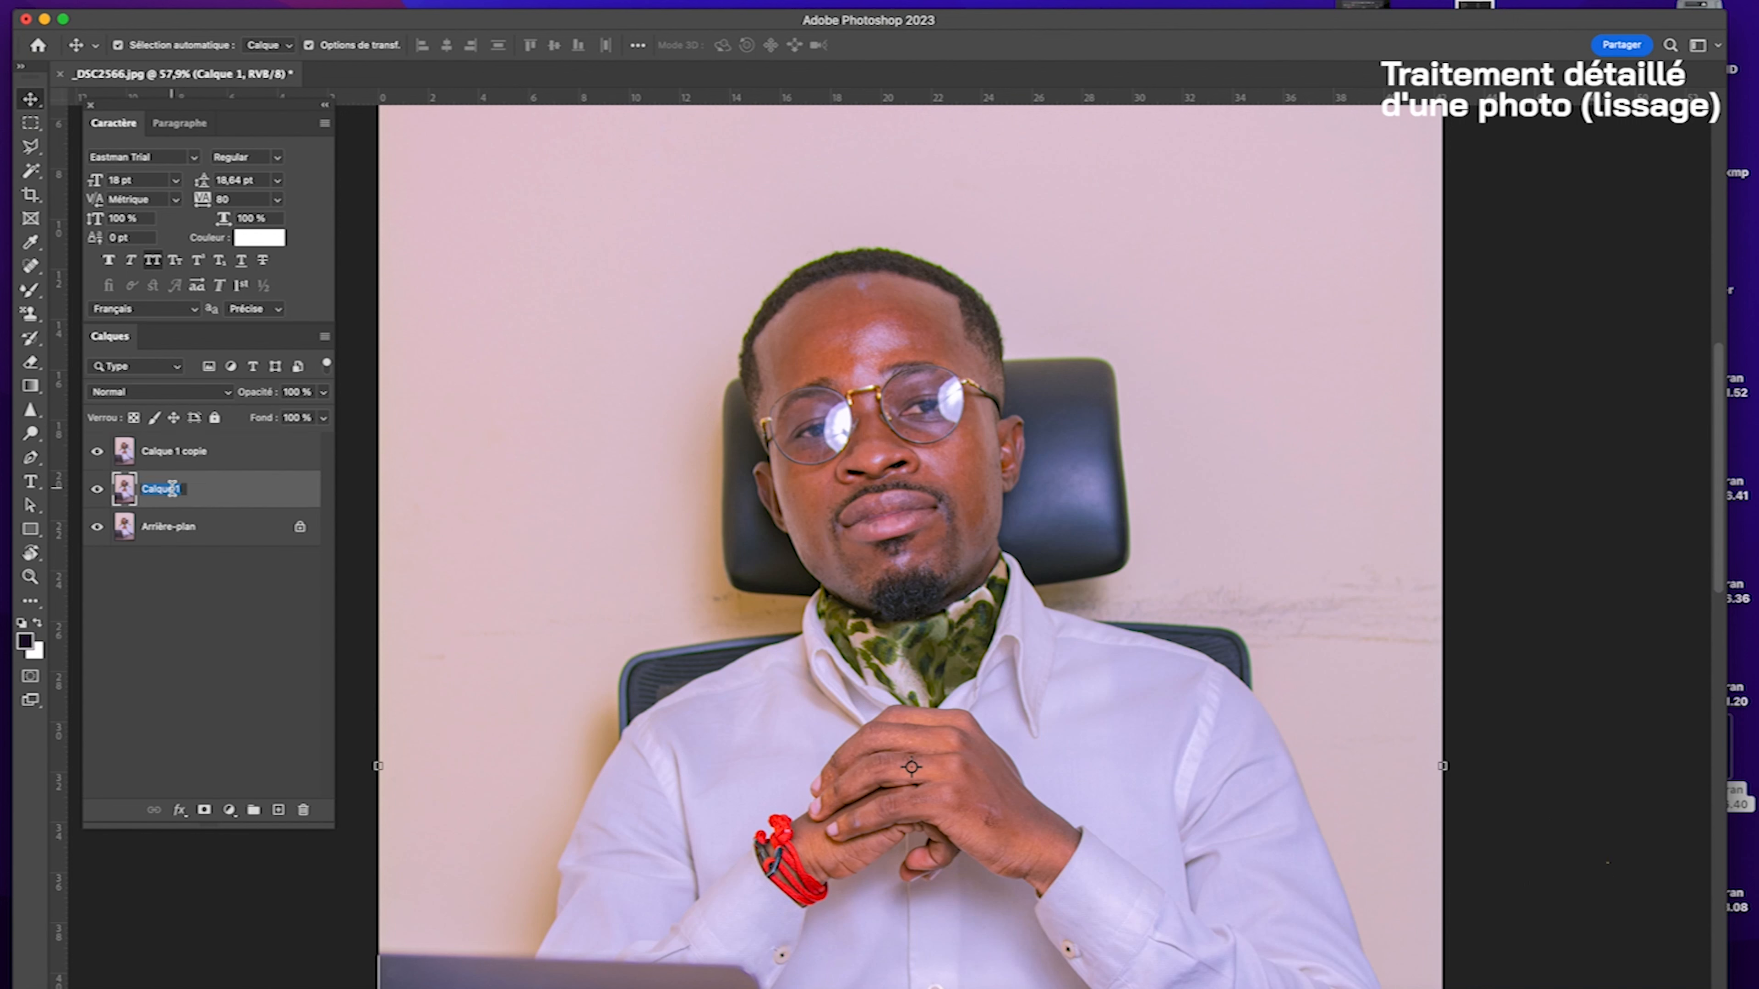
text(B)
key(Return)
double_click(174, 451)
text(H)
key(Return)
Step: Hide layer H and apply a Gaussian Blur with a radius of 2.2 pixels to layer B
click(97, 451)
click(257, 491)
scroll(803, 271, up, 5)
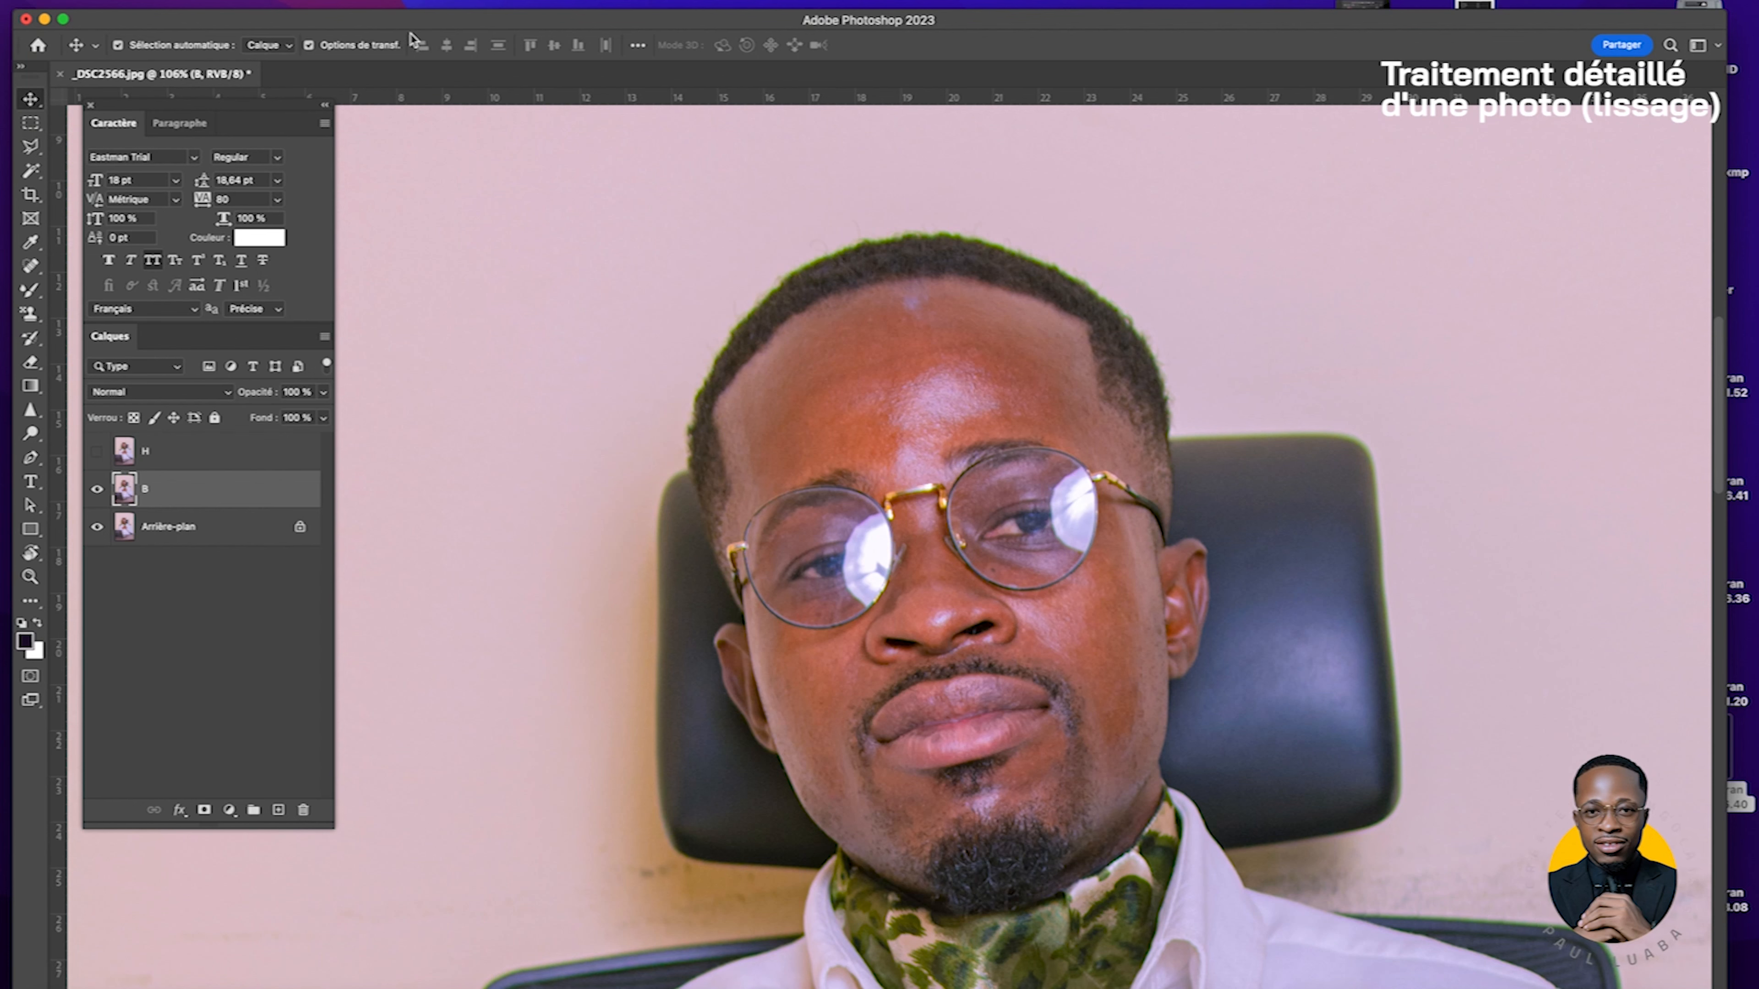
click(452, 2)
mouse_move(542, 330)
mouse_move(543, 264)
click(807, 346)
drag(964, 570, 950, 575)
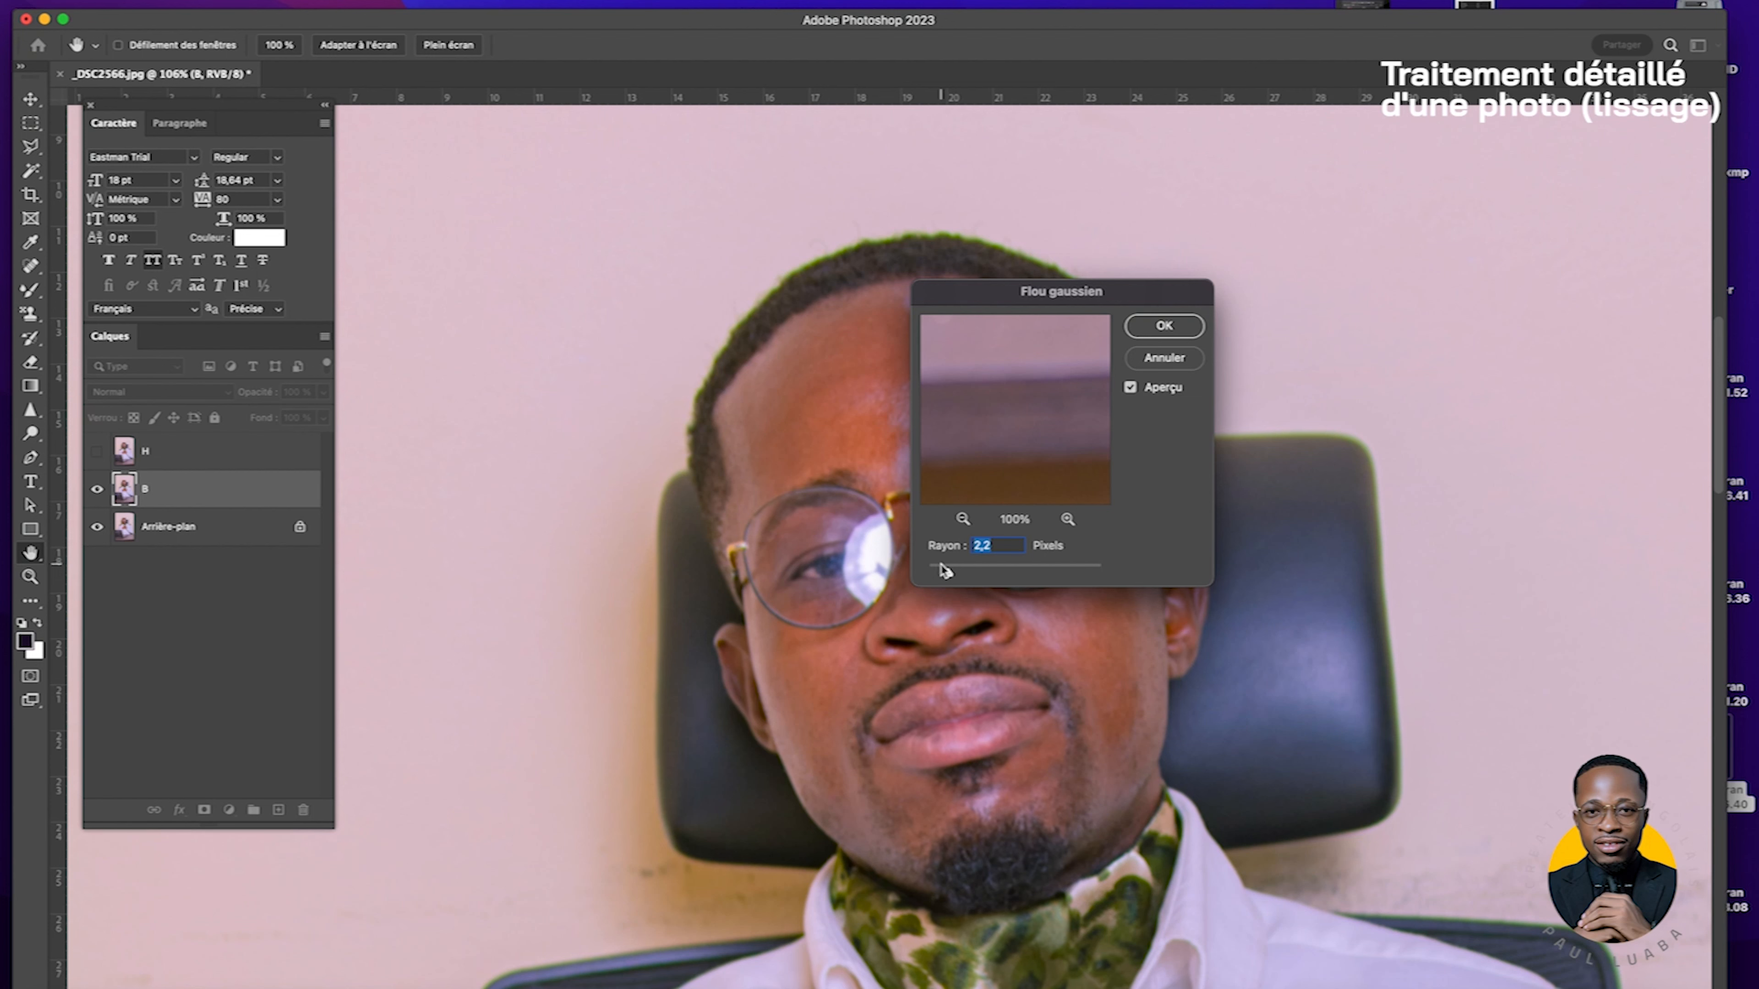
scroll(895, 558, up, 4)
click(1164, 326)
Step: Apply Image to layer H using layer B as source, with the Soustraction operation, scale 2 and offset 120
click(180, 451)
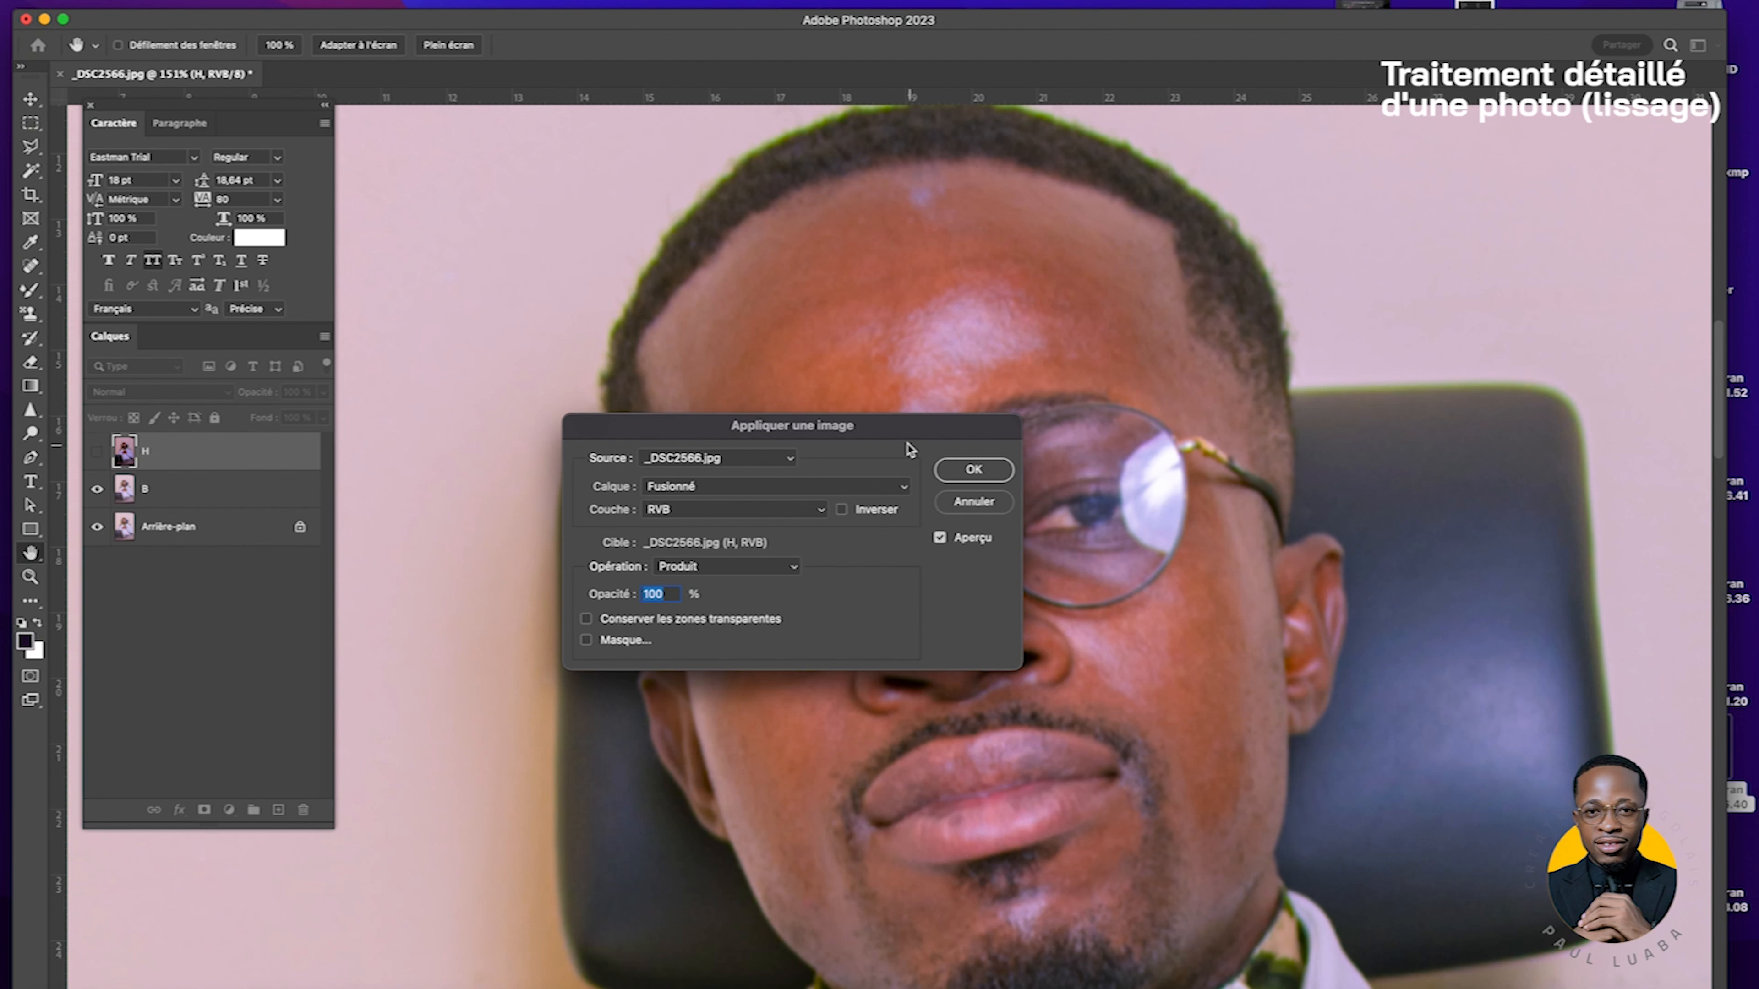
drag(896, 436, 961, 464)
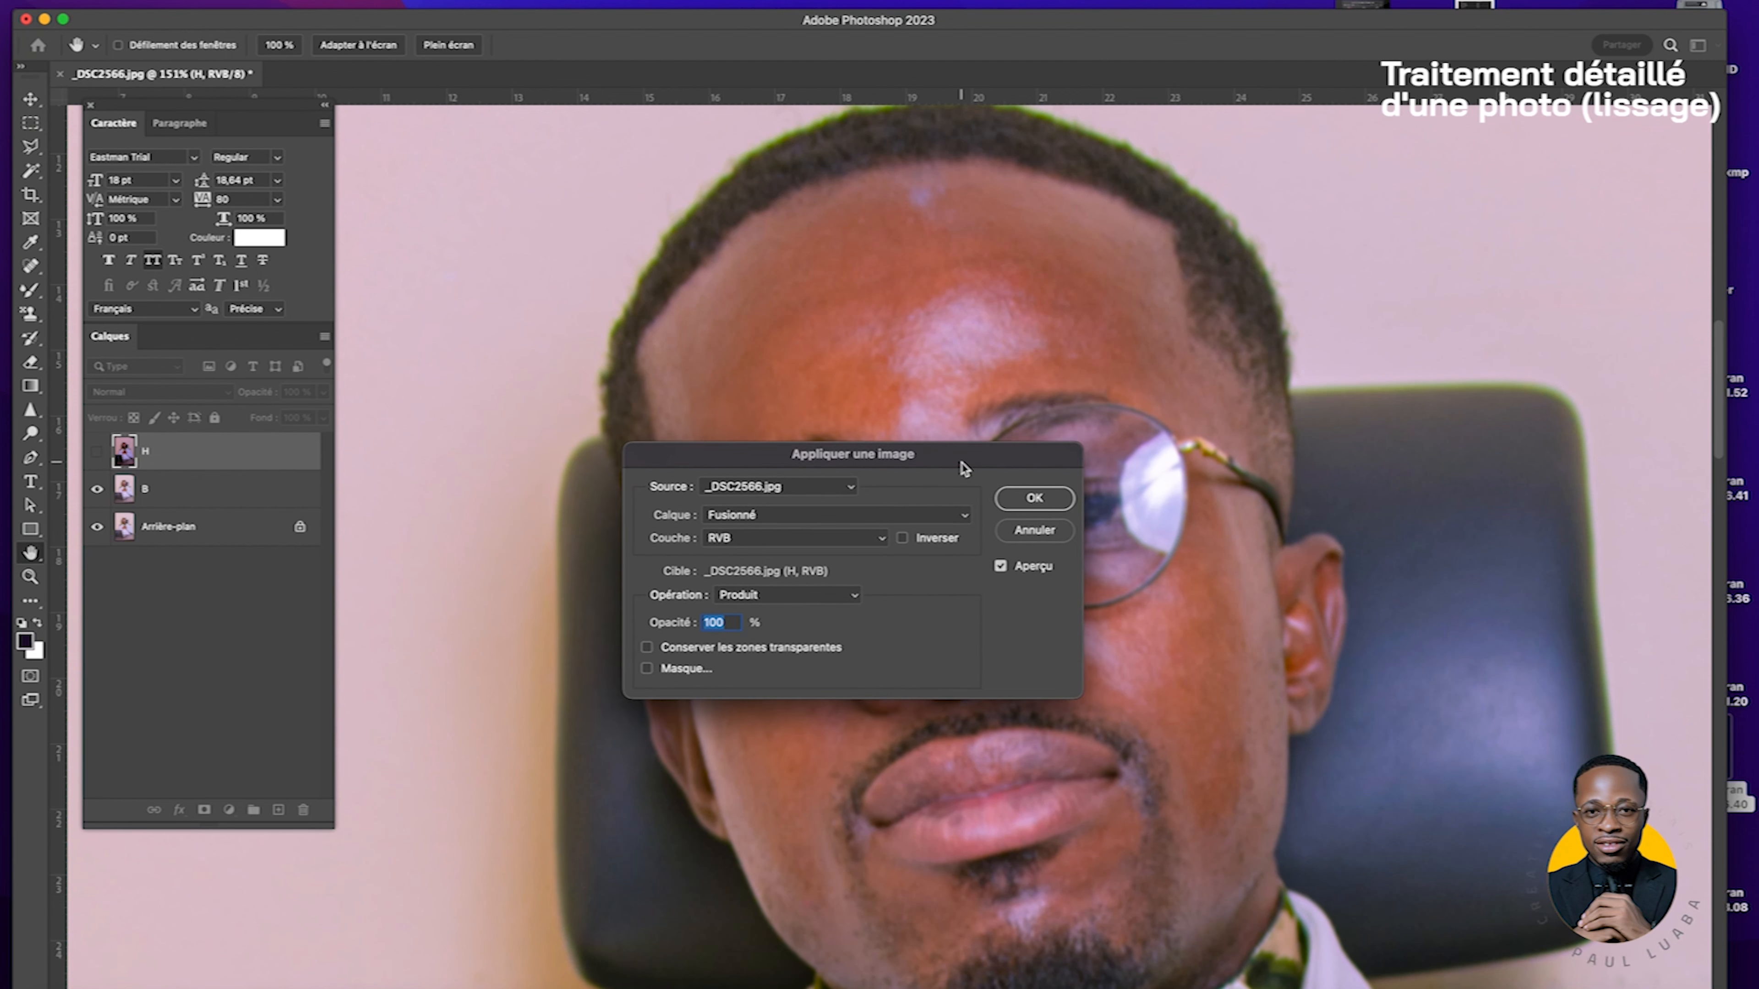
click(774, 516)
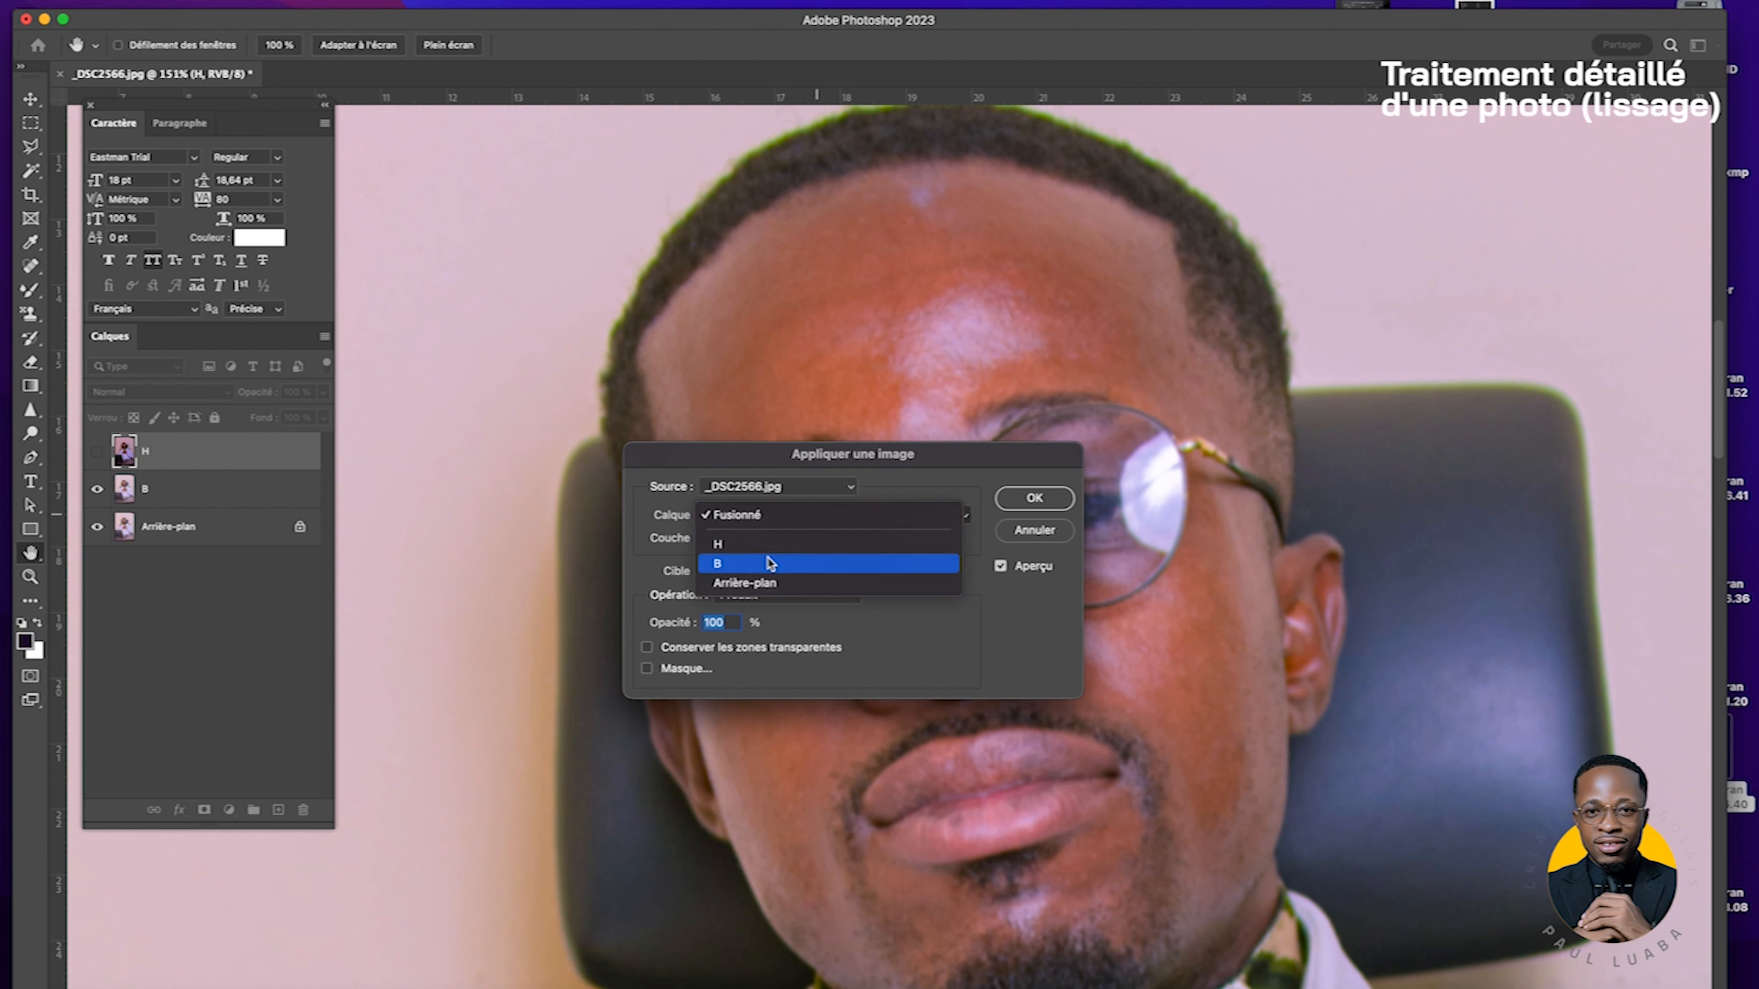
click(770, 564)
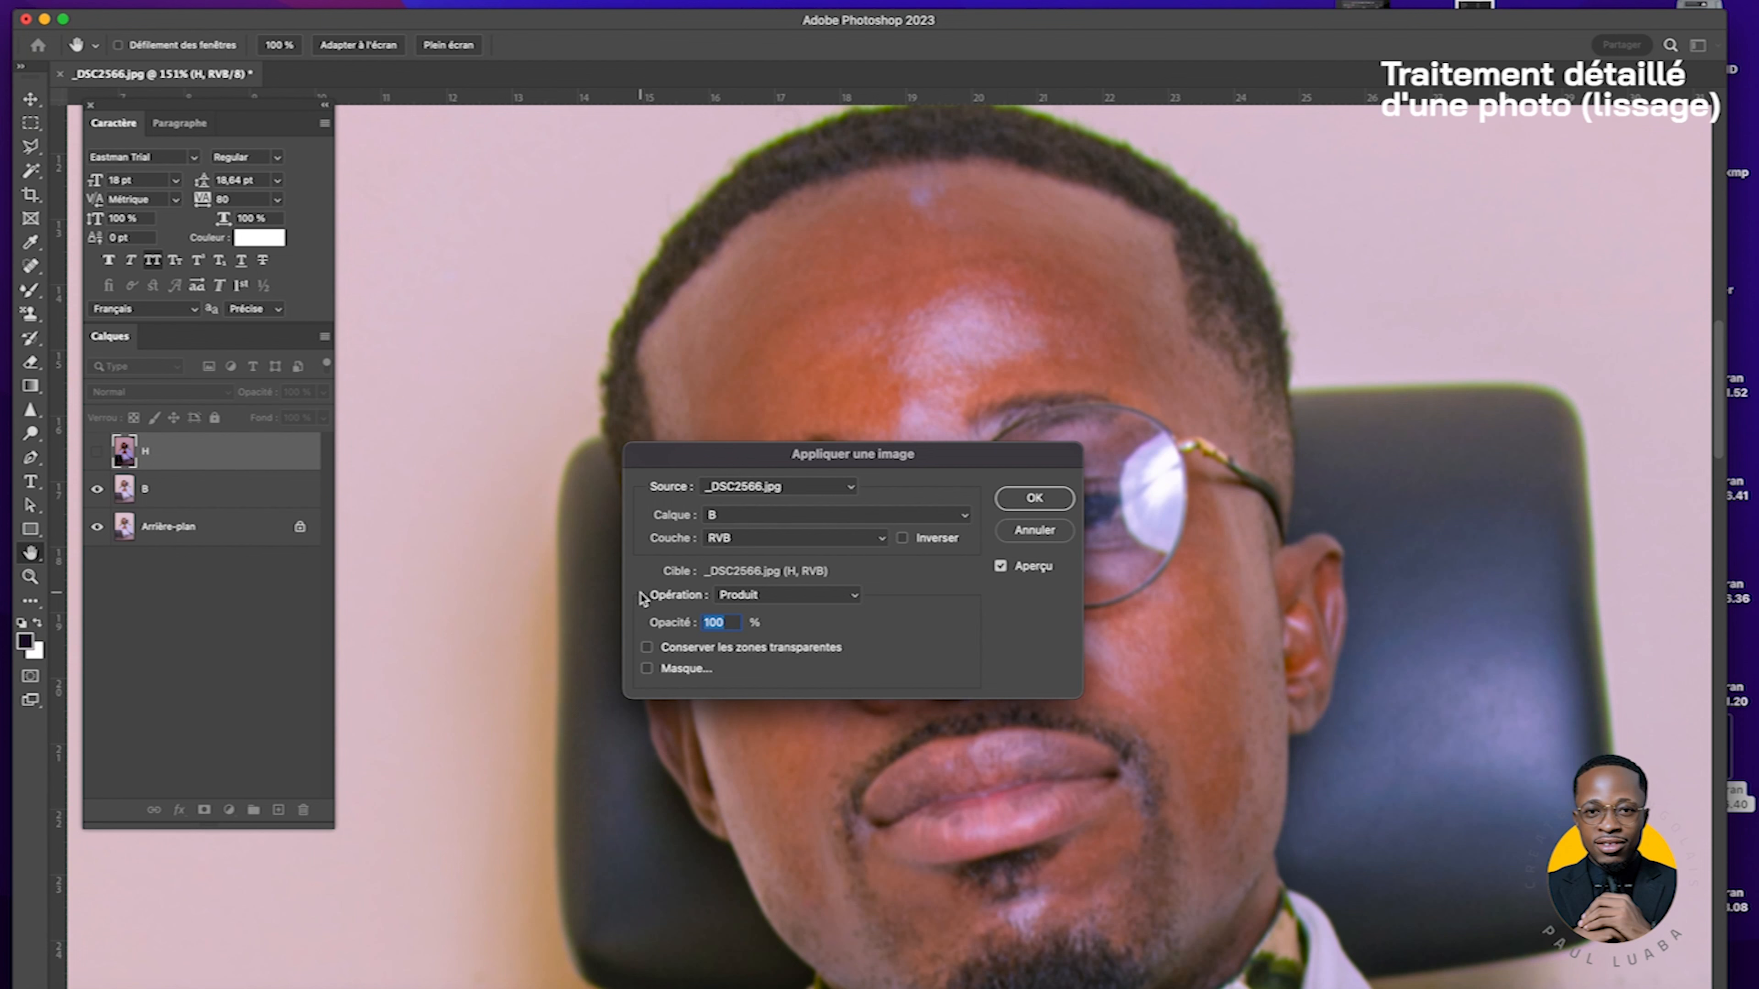
click(803, 596)
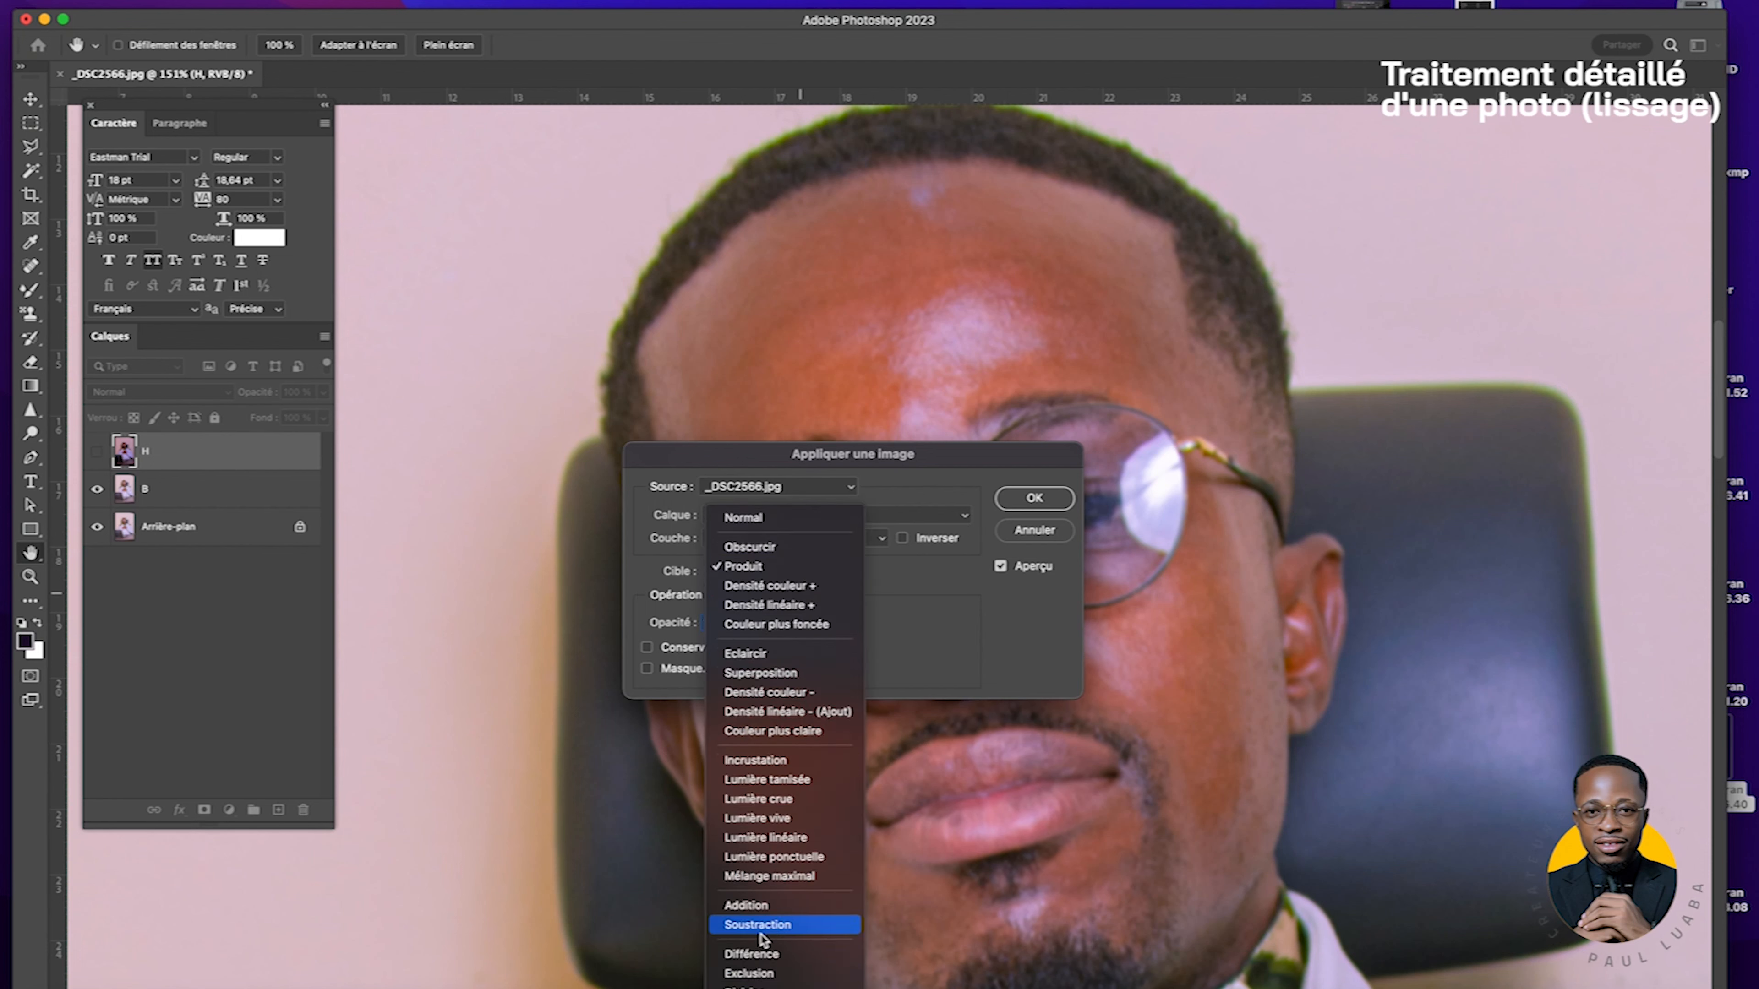
click(762, 926)
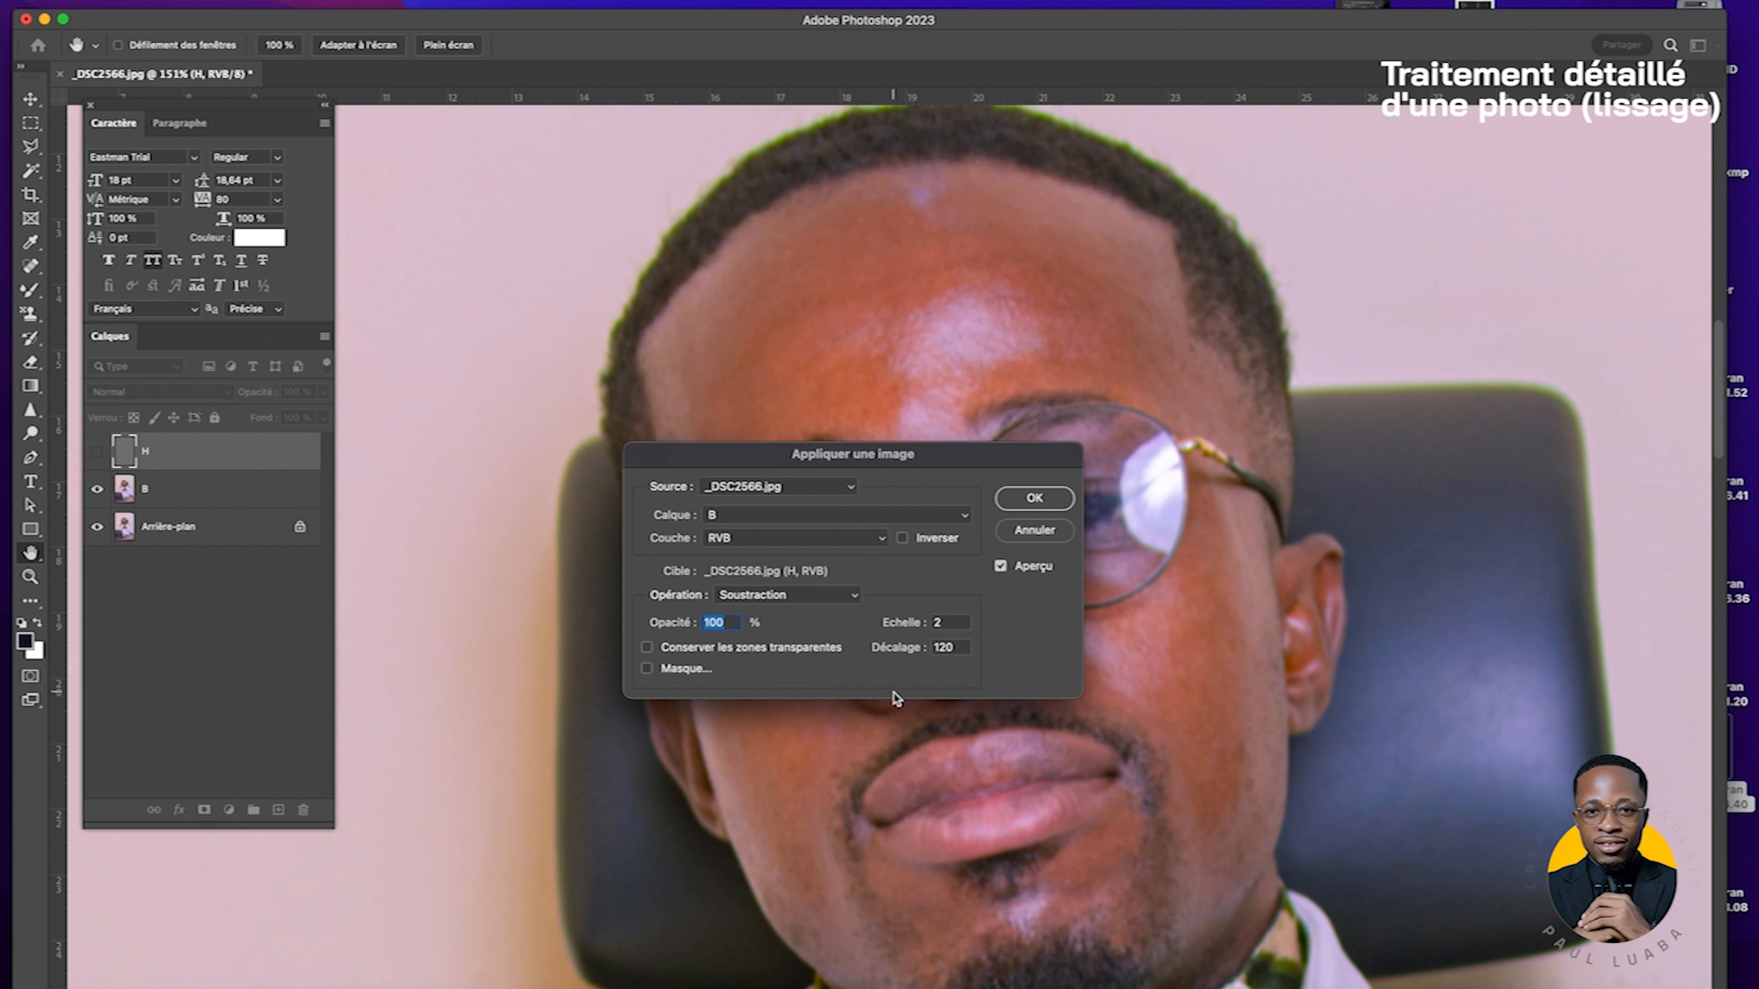
click(1032, 500)
Step: Show layer H, inspect its extracted texture and change its blending mode so the texture combines with the layers below
click(97, 451)
scroll(807, 497, up, 3)
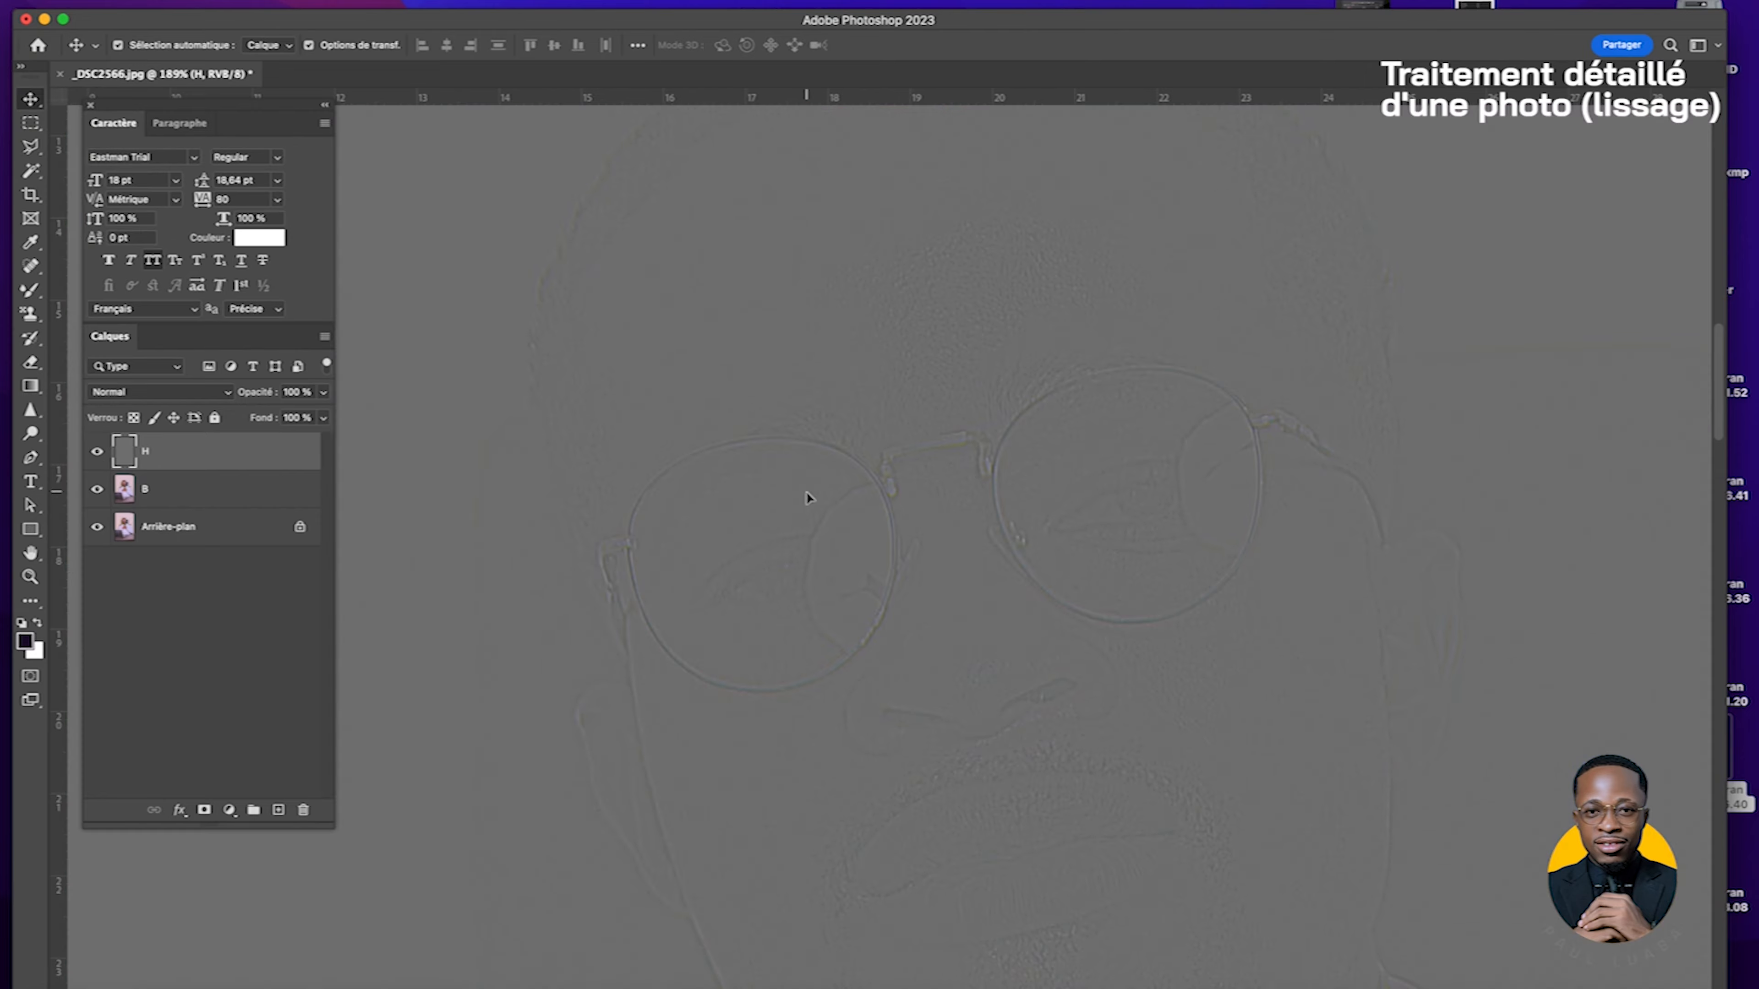
scroll(806, 493, down, 2)
scroll(988, 547, down, 3)
scroll(966, 548, down, 4)
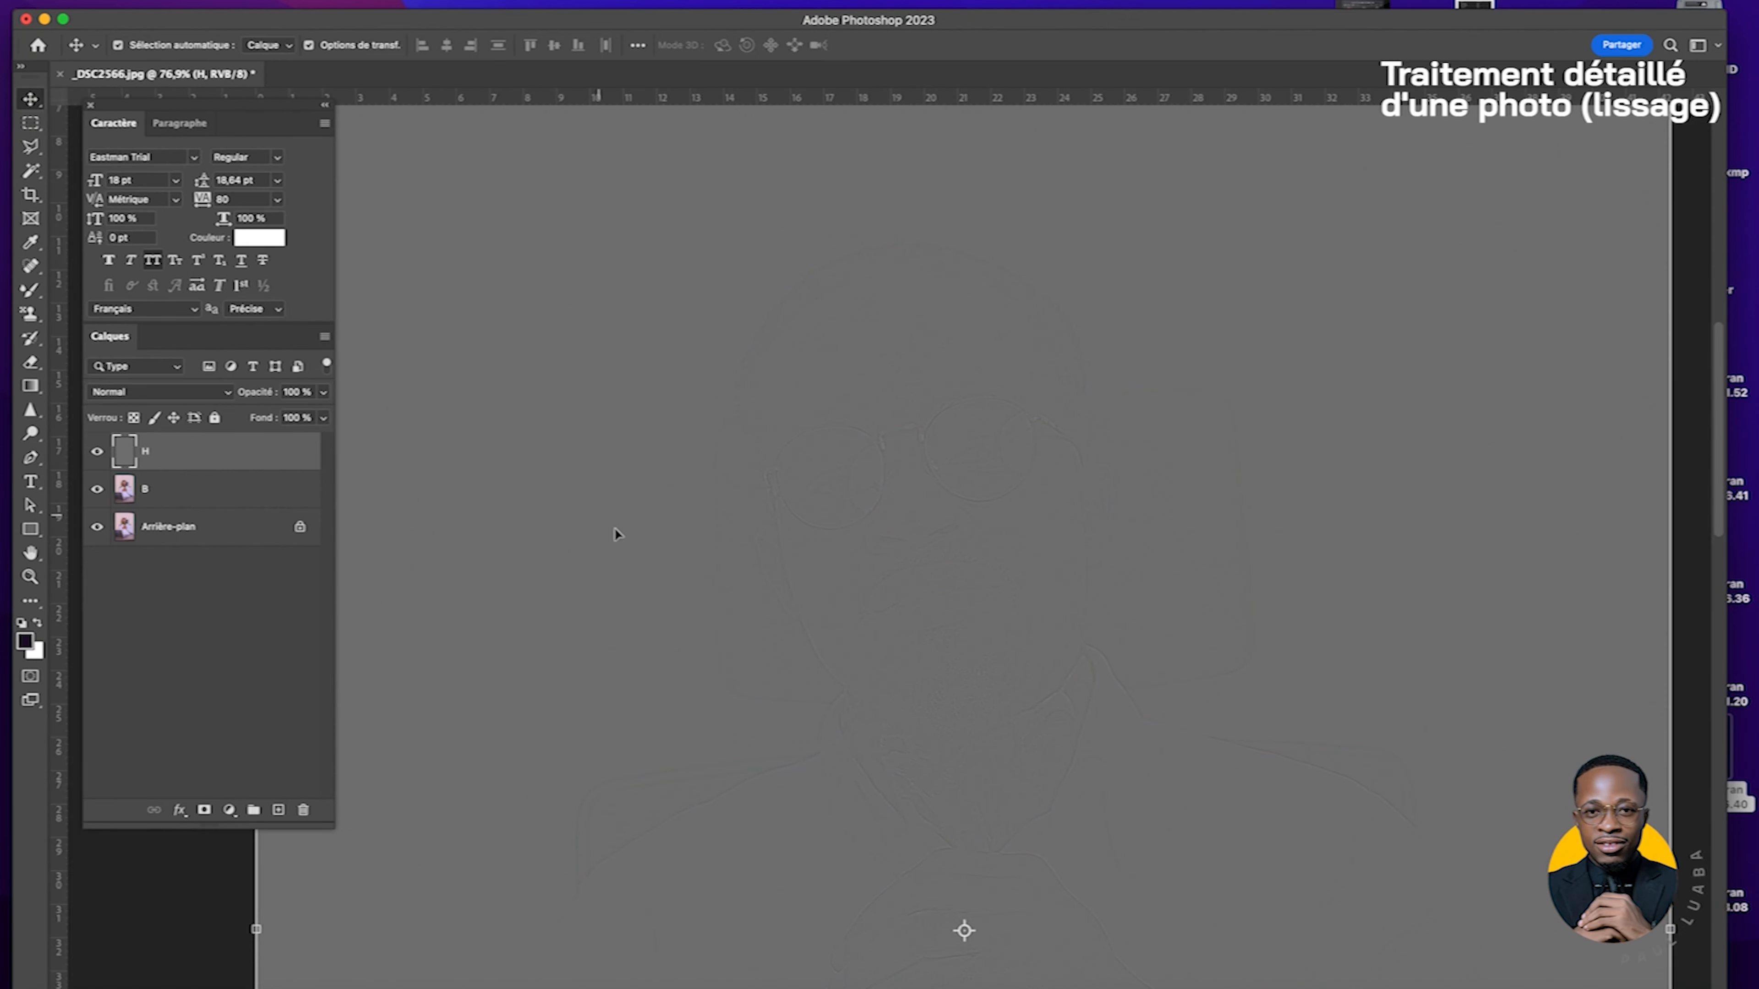
scroll(614, 528, down, 3)
scroll(614, 528, down, 2)
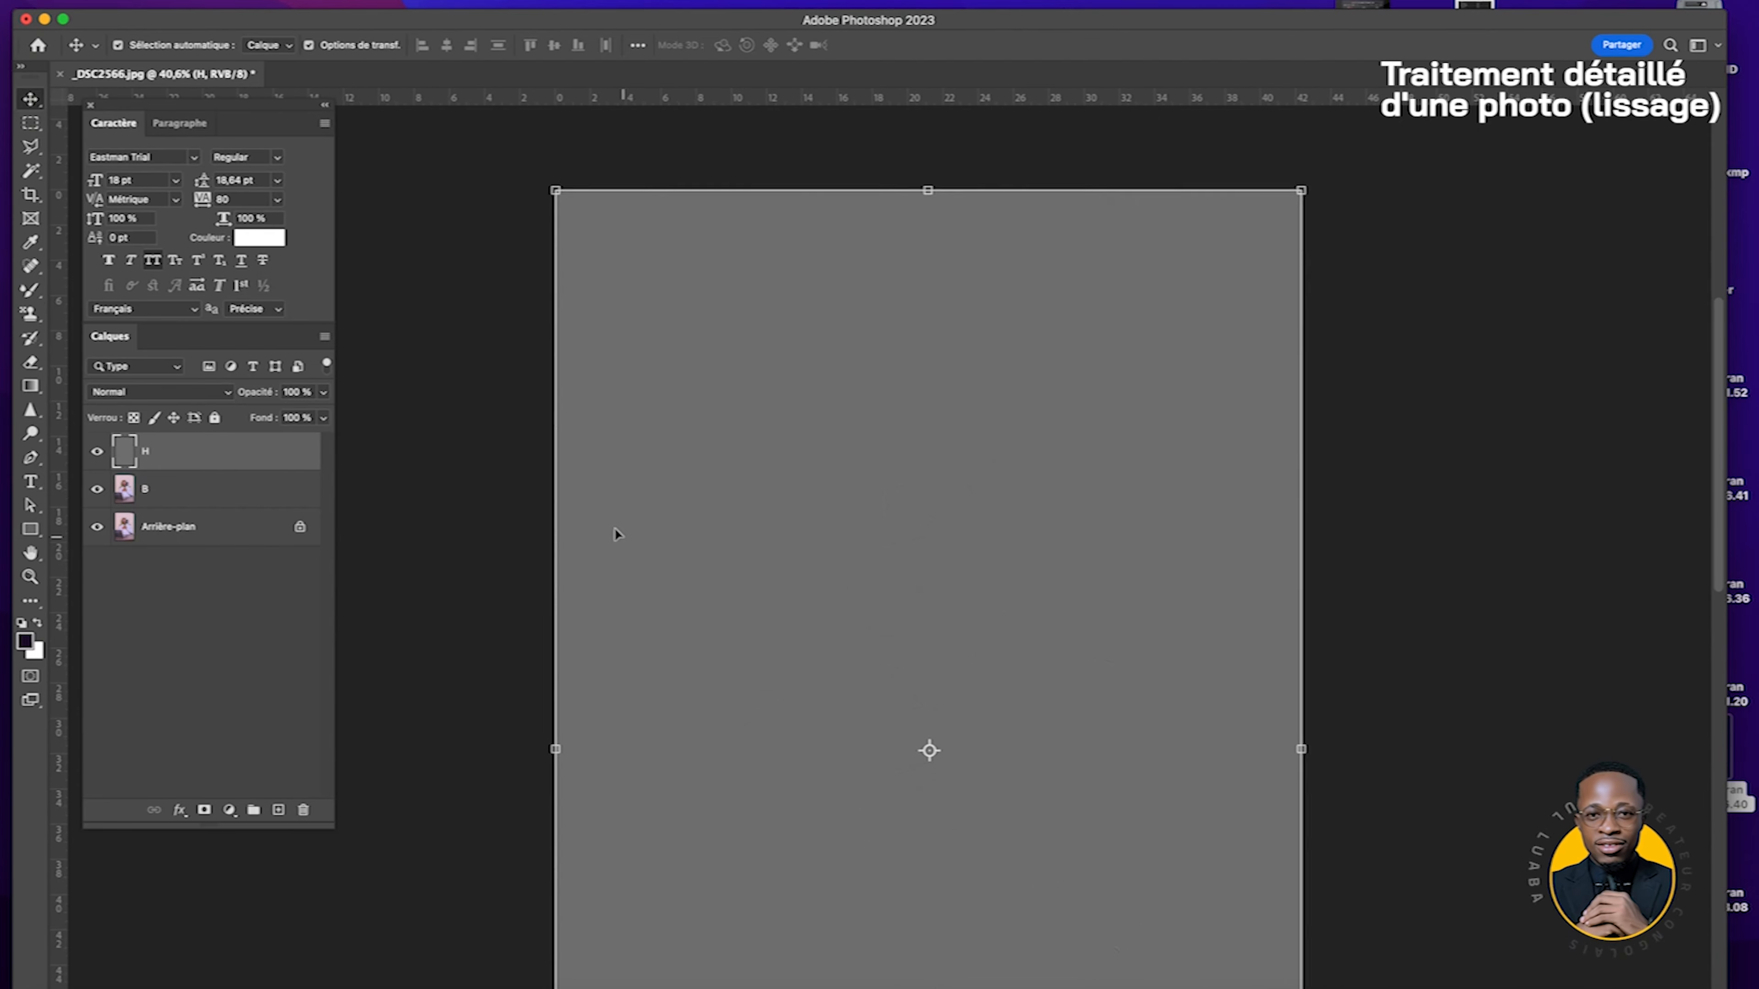
scroll(614, 528, down, 1)
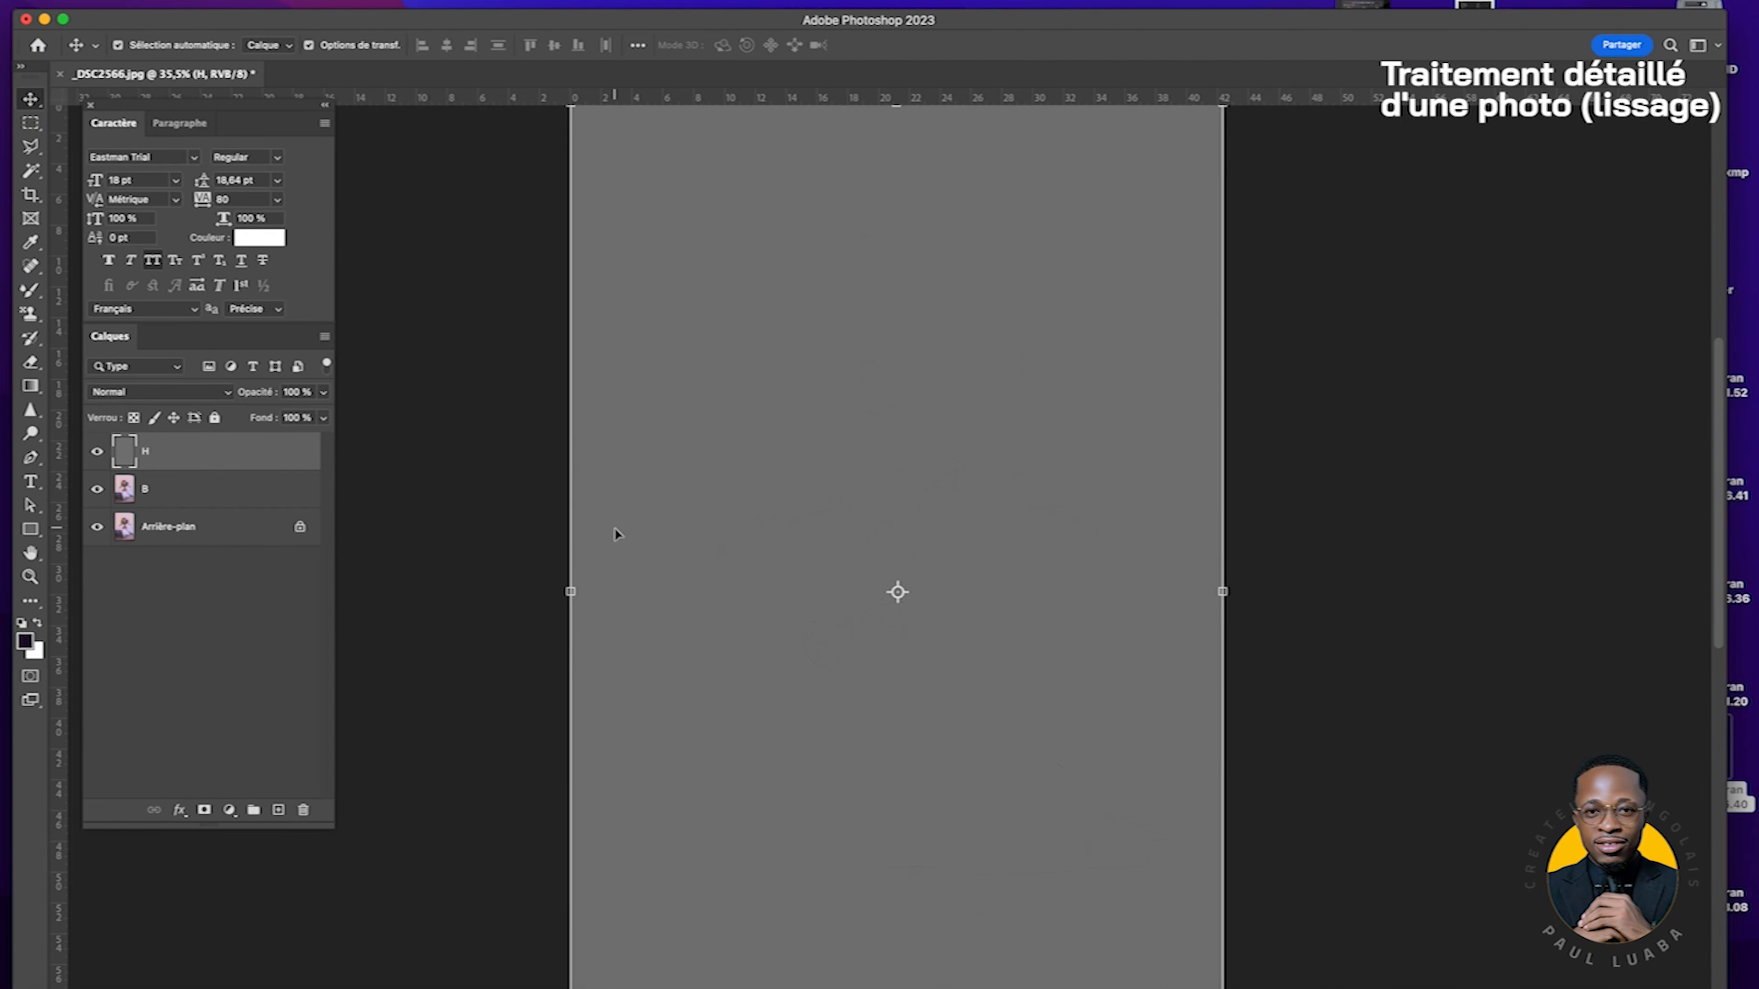
click(175, 393)
click(133, 703)
scroll(870, 349, up, 10)
Step: Select layer B and activate the Mixer Brush tool for smoothing the skin of the face
click(173, 489)
click(30, 292)
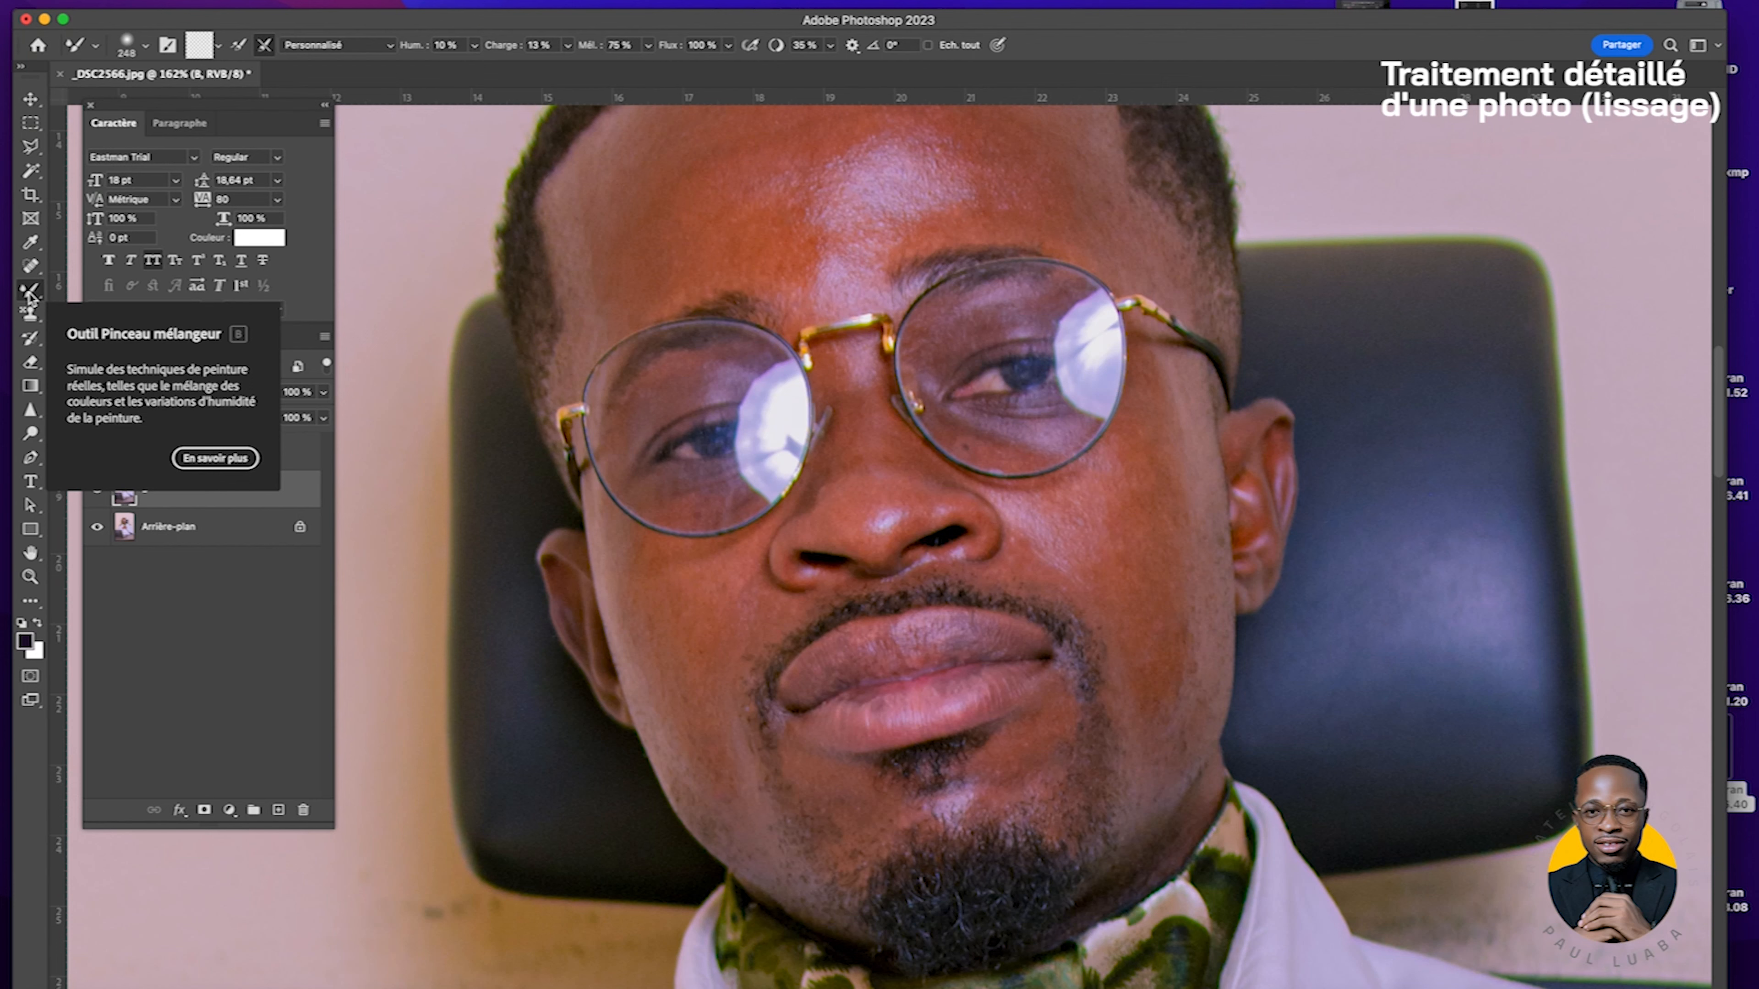
right_click(39, 303)
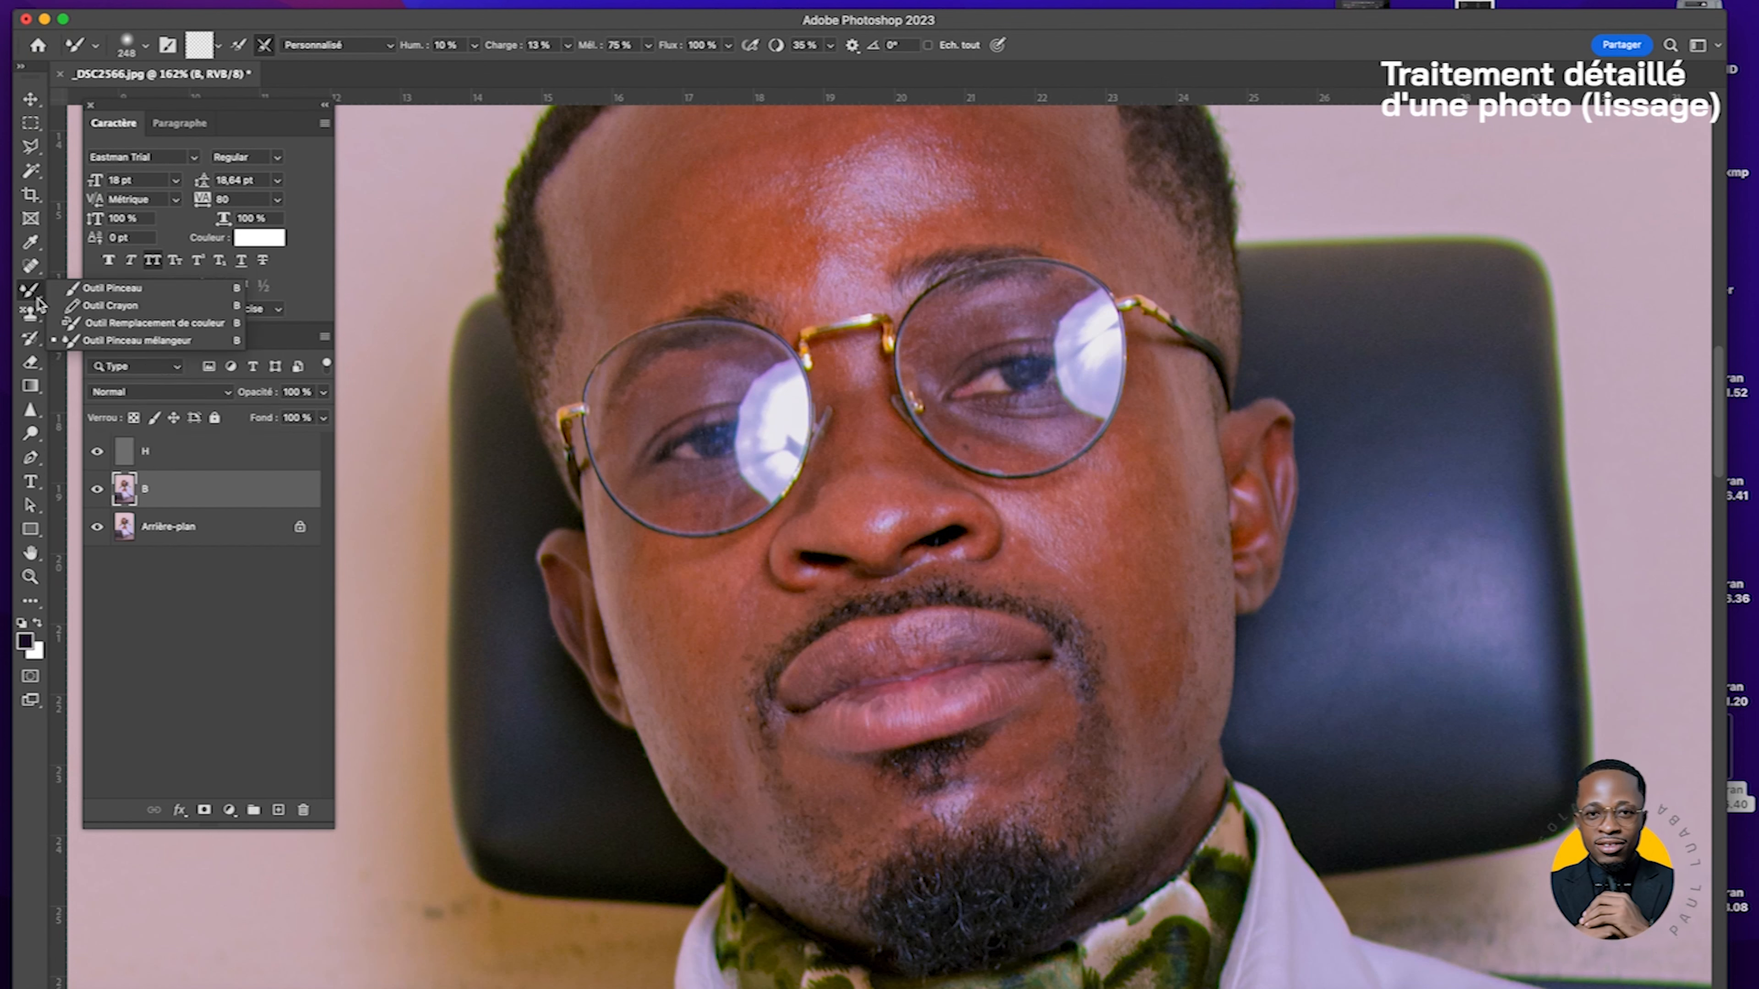
click(154, 340)
scroll(1024, 547, up, 3)
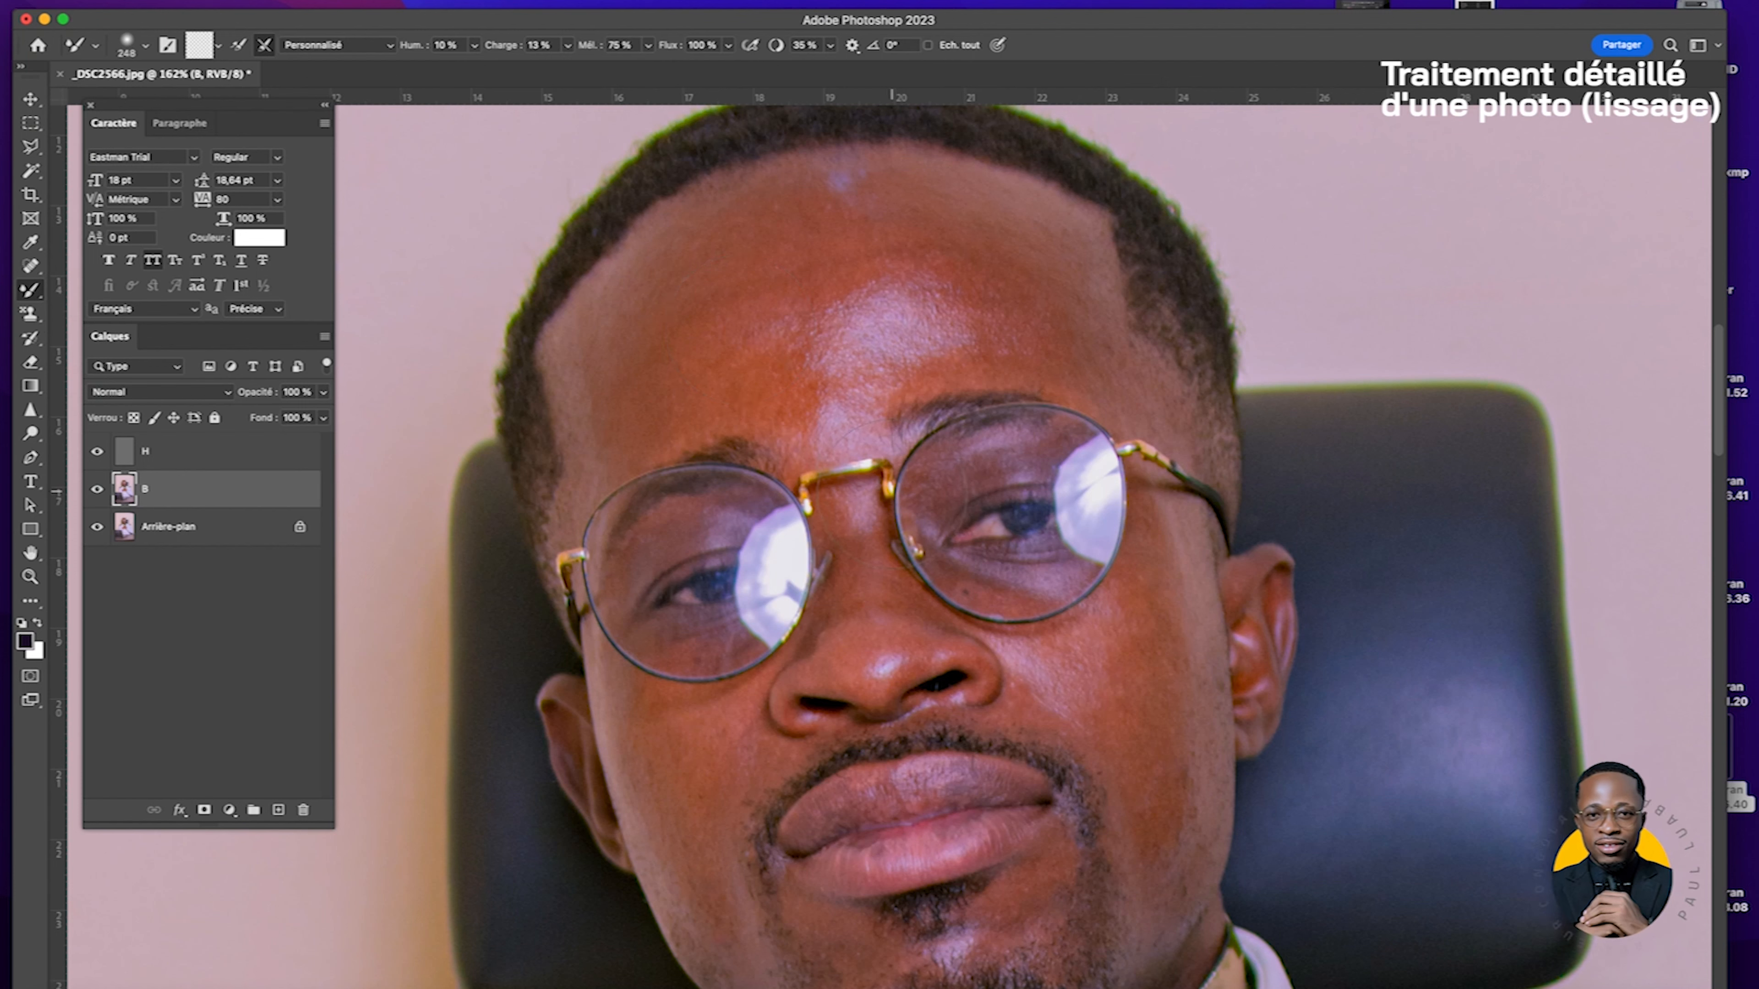